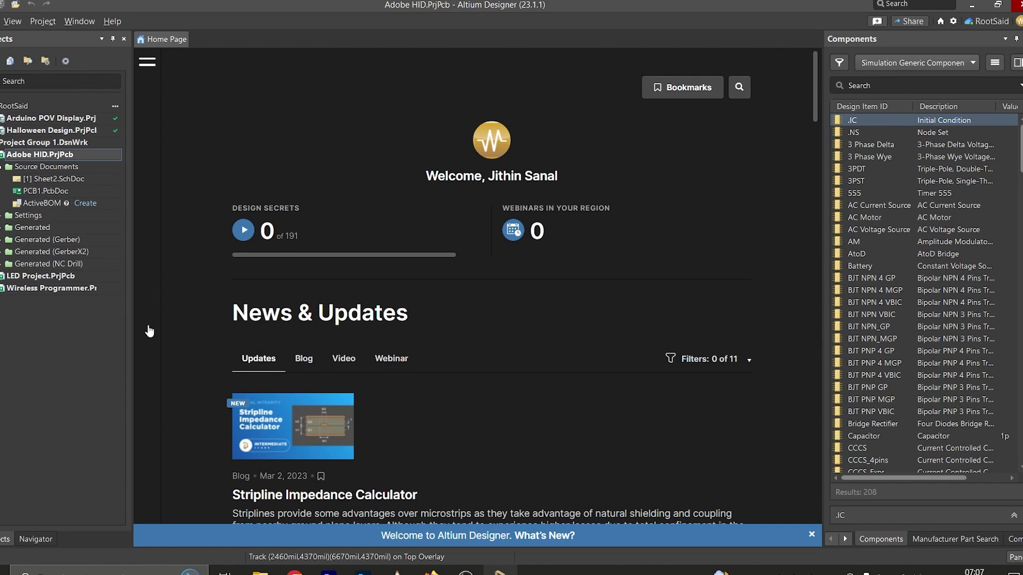
- Open the RootSaid workspace in the web browser from the account's workspace list
{"action": "left_click", "coordinate": [991, 25]}
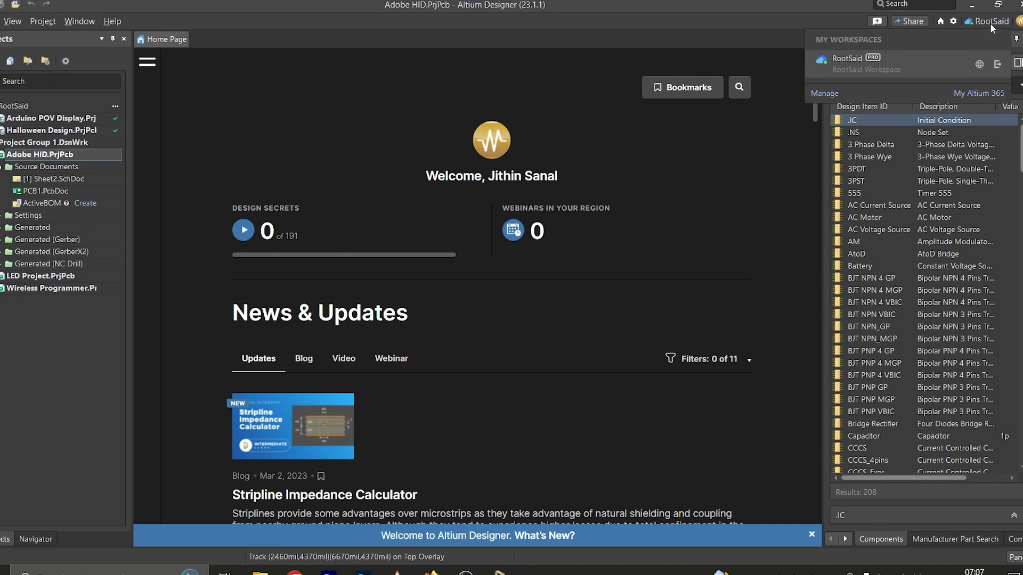
{"action": "left_click", "coordinate": [979, 65]}
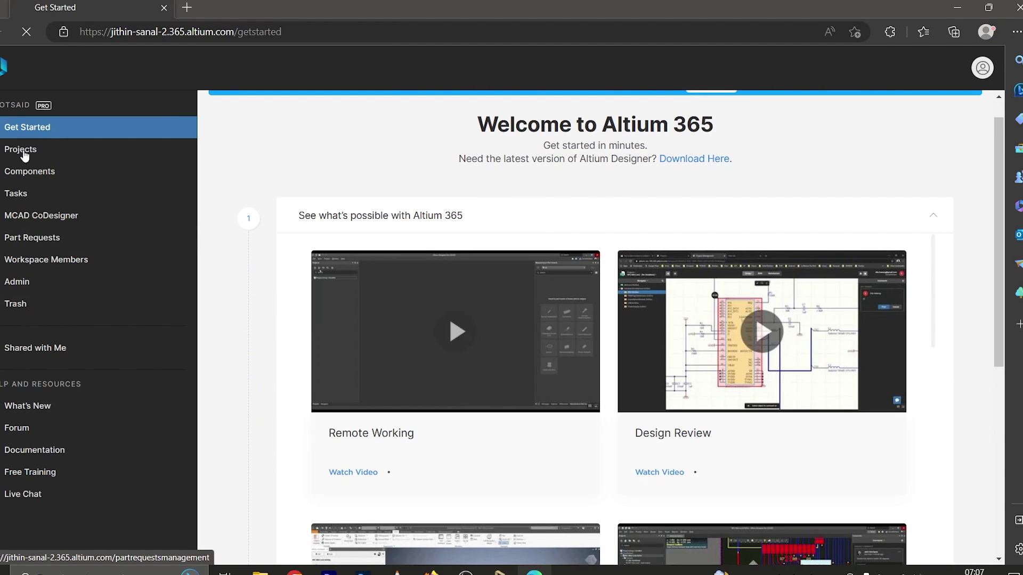
- Confirm the workspace holds only Halloween Design and Arduino POV Display, then close the browser
{"action": "left_click", "coordinate": [23, 151]}
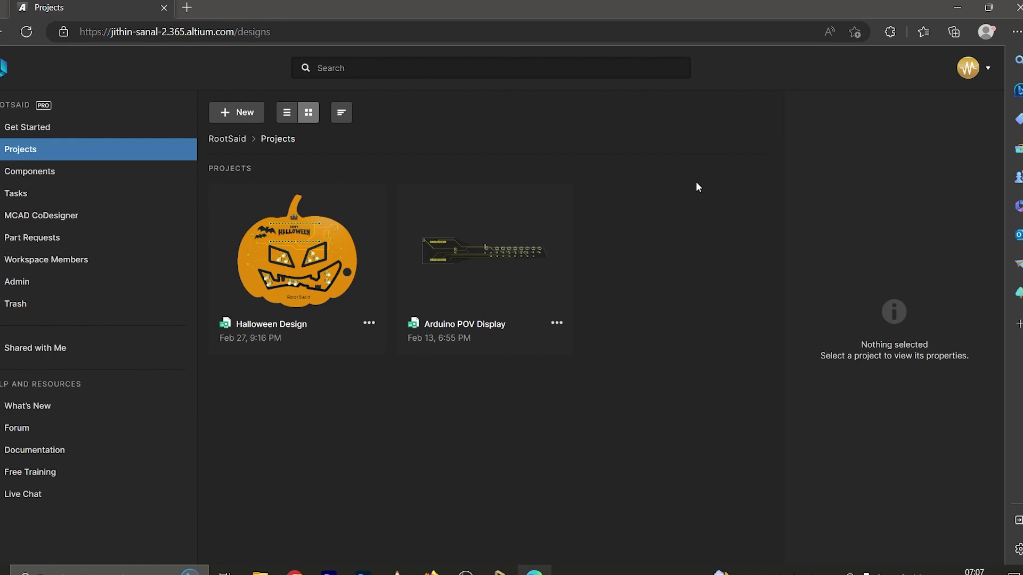
{"action": "left_click", "coordinate": [1018, 8]}
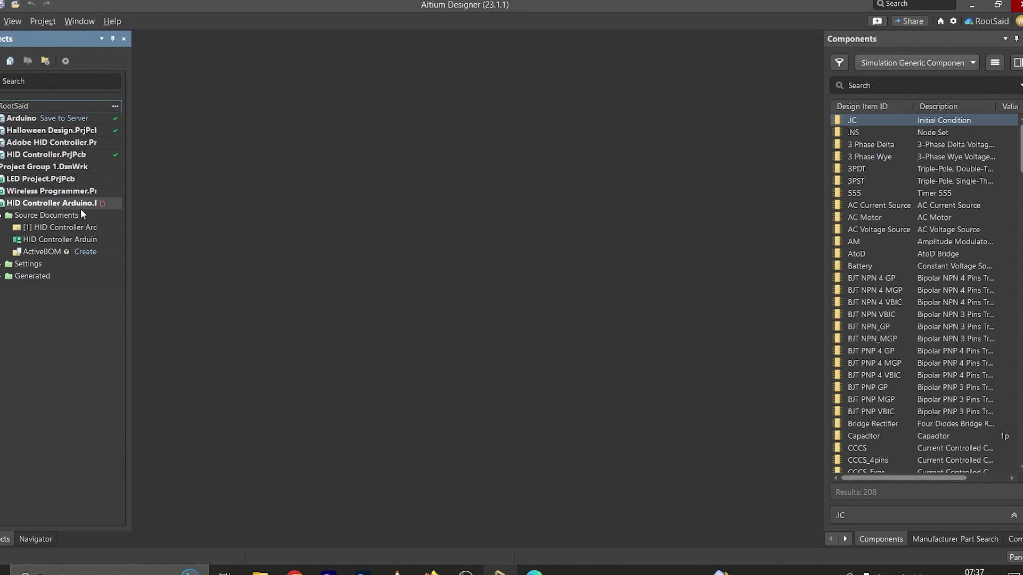
- Open the HID Controller Arduino SchDoc, then its PcbDoc, from the Projects panel
{"action": "double_click", "coordinate": [44, 228]}
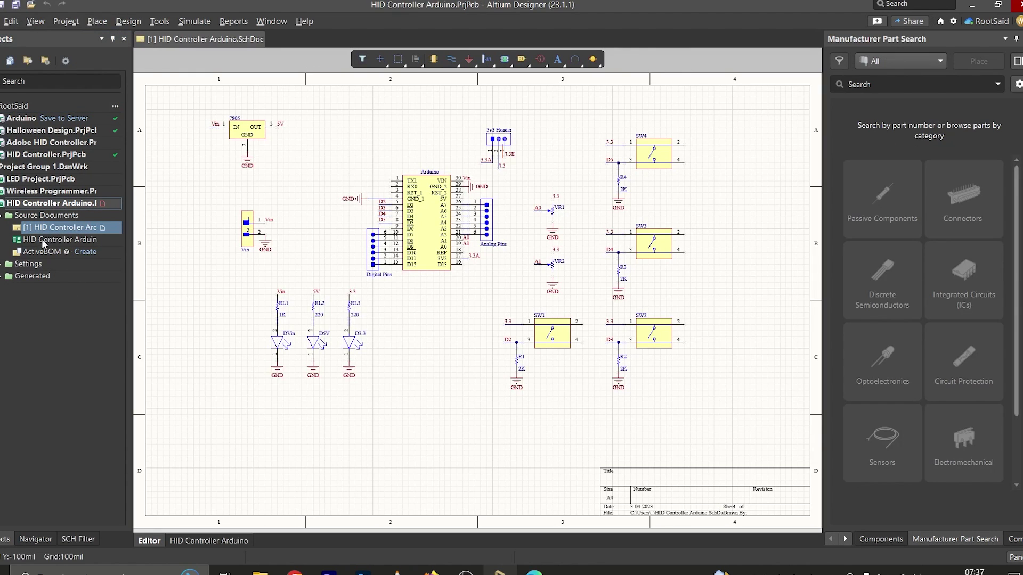
{"action": "left_click", "coordinate": [39, 239]}
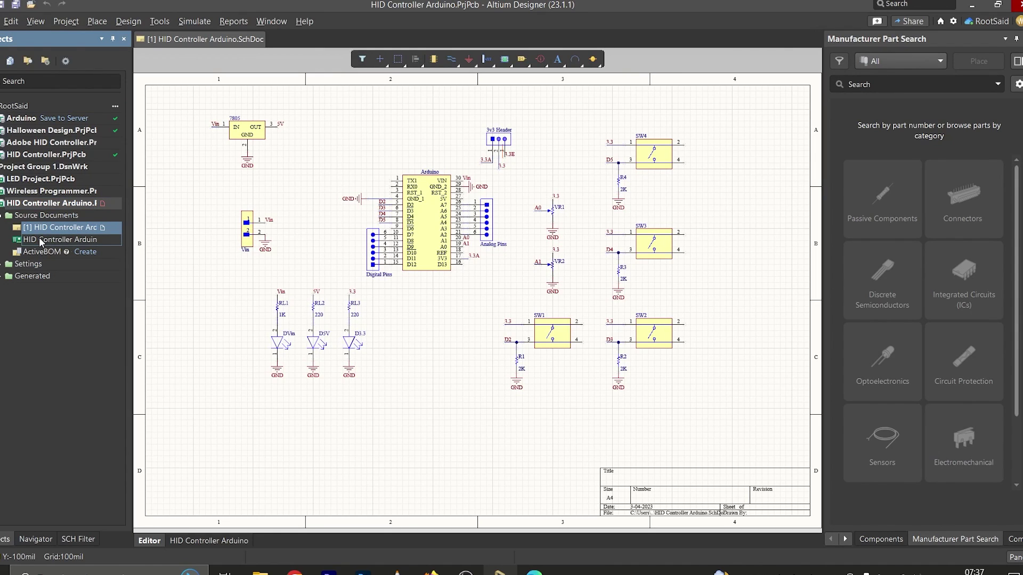
{"action": "double_click", "coordinate": [39, 238]}
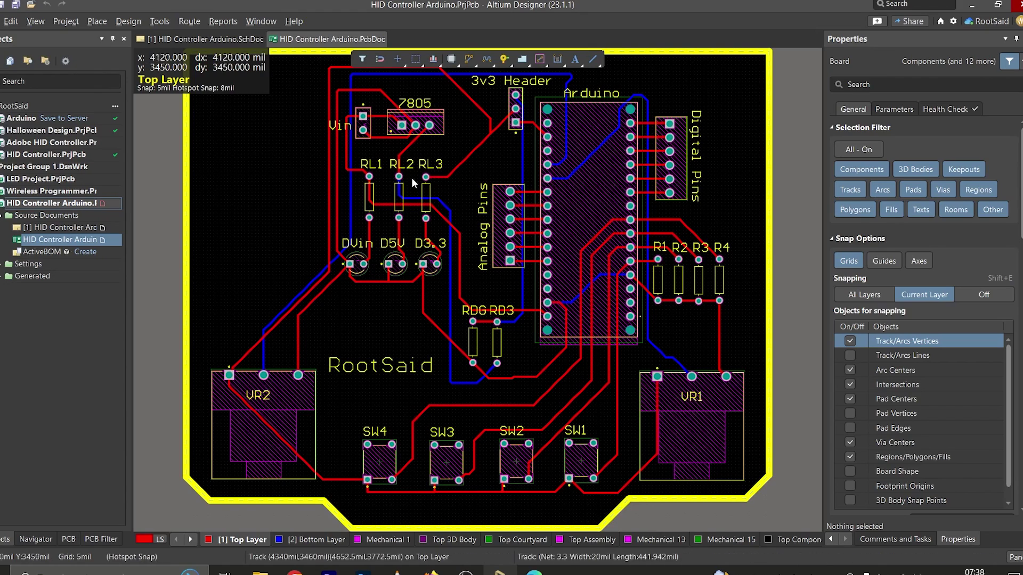
- Make the HID Controller Arduino project available online with description 'HID cOntroller' and version control on
{"action": "right_click", "coordinate": [25, 204]}
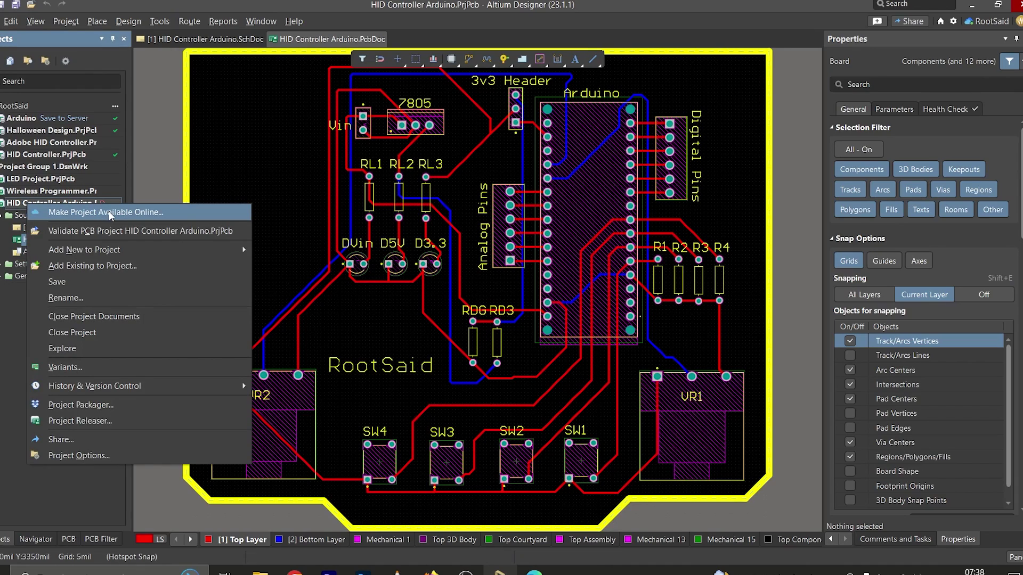
{"action": "left_click", "coordinate": [183, 213]}
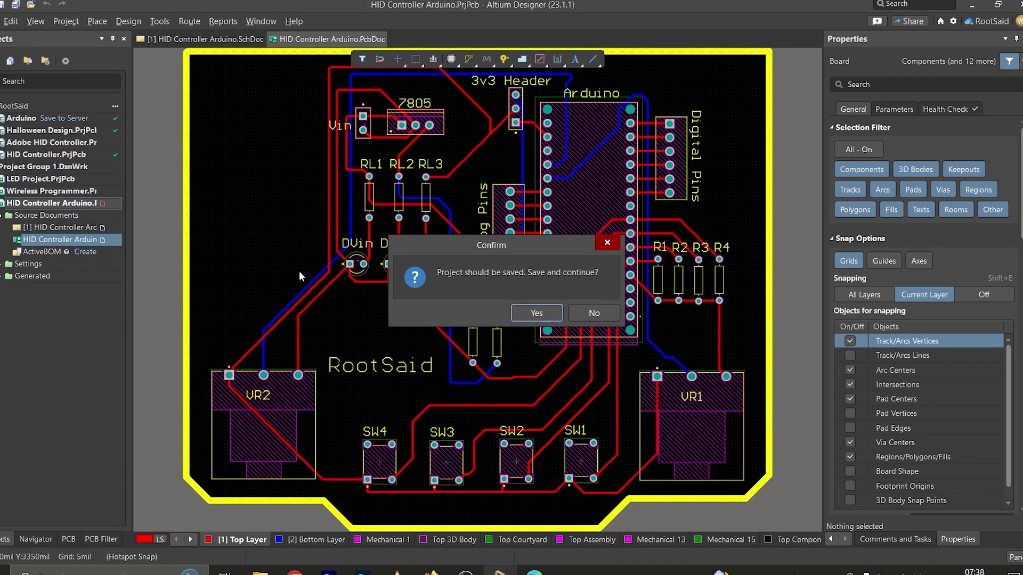
{"action": "left_click", "coordinate": [531, 311]}
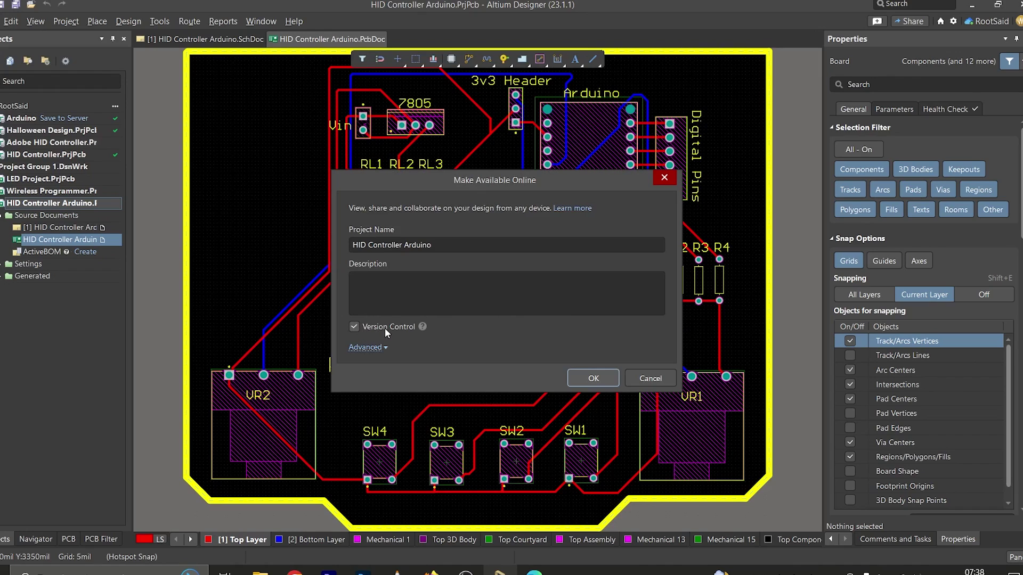
{"action": "left_click", "coordinate": [384, 296]}
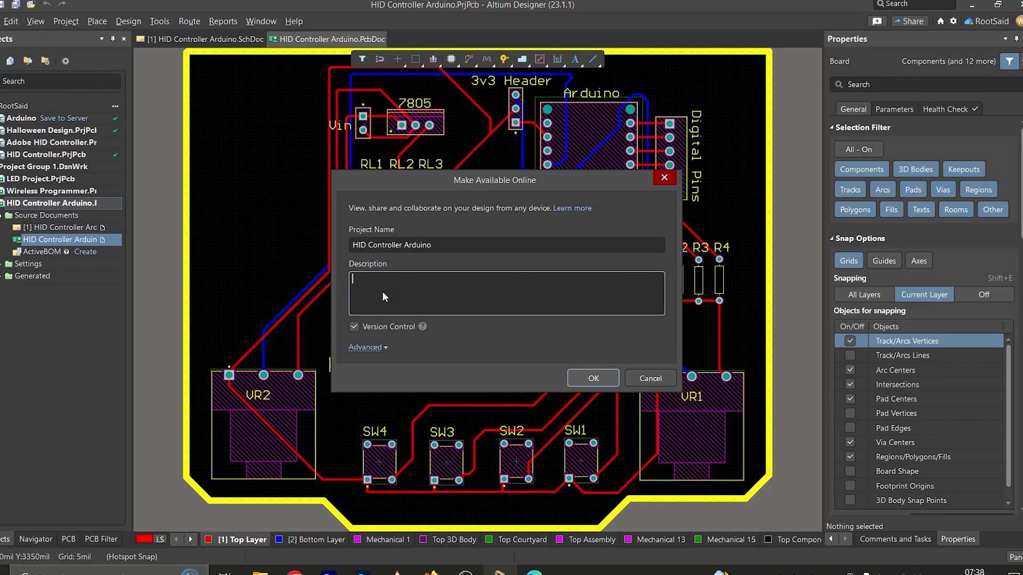
{"action": "type", "text": "HID cOntroller"}
{"action": "left_click", "coordinate": [595, 377]}
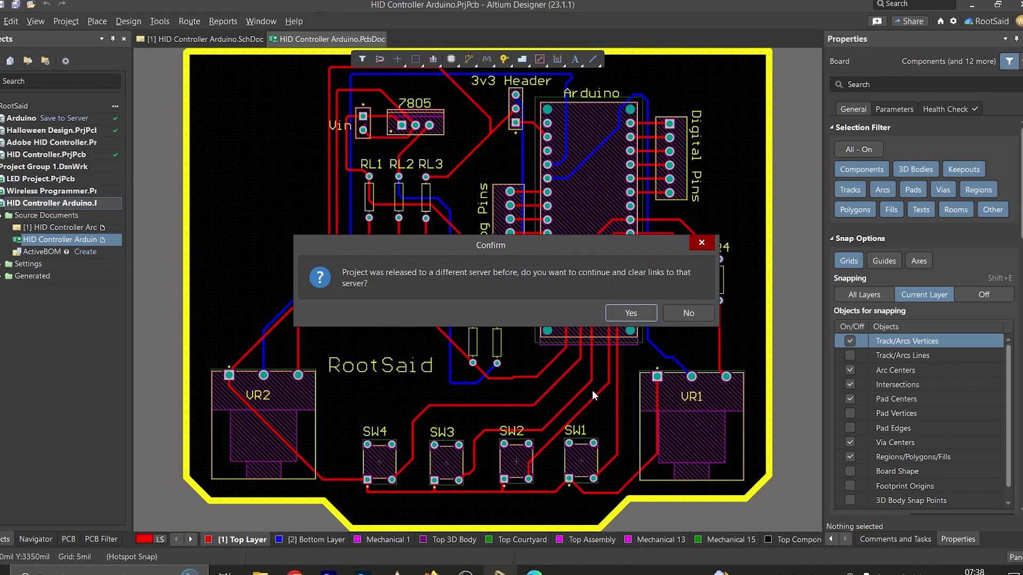
{"action": "left_click", "coordinate": [630, 313]}
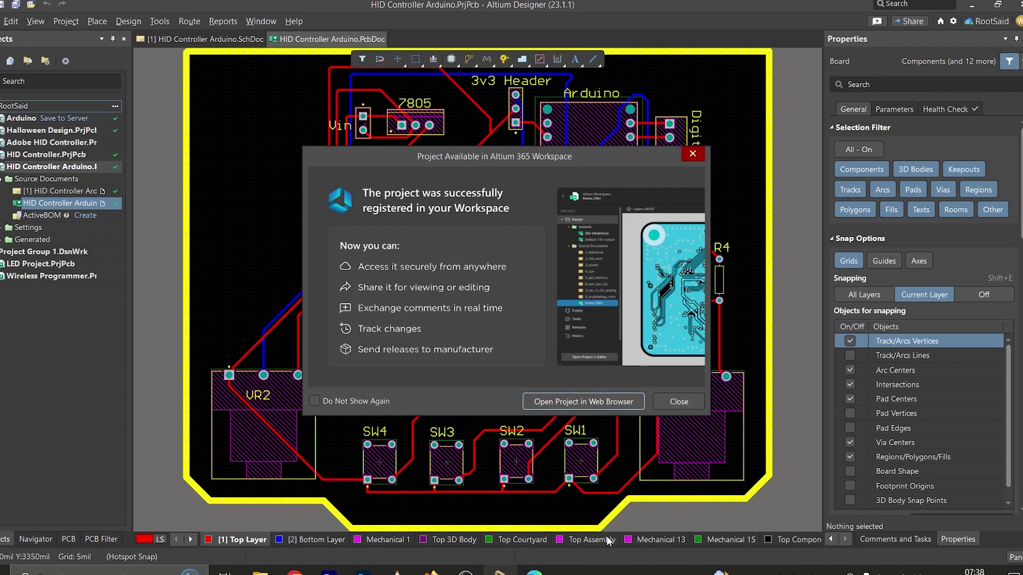
{"action": "left_click", "coordinate": [679, 402]}
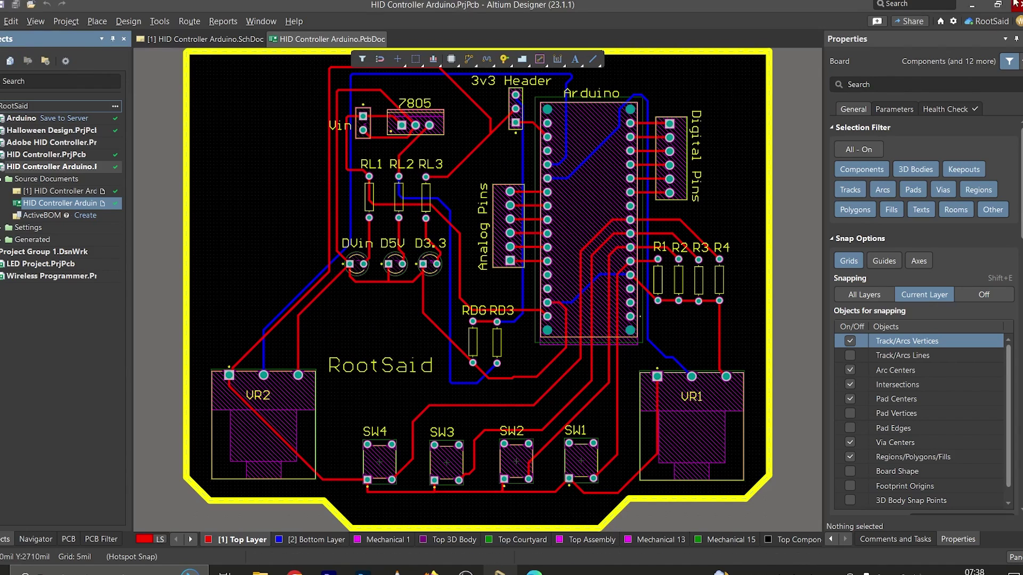
- Open the HID Controller Arduino project in the RootSaid workspace in the browser
{"action": "left_click", "coordinate": [983, 23]}
{"action": "left_click", "coordinate": [979, 65]}
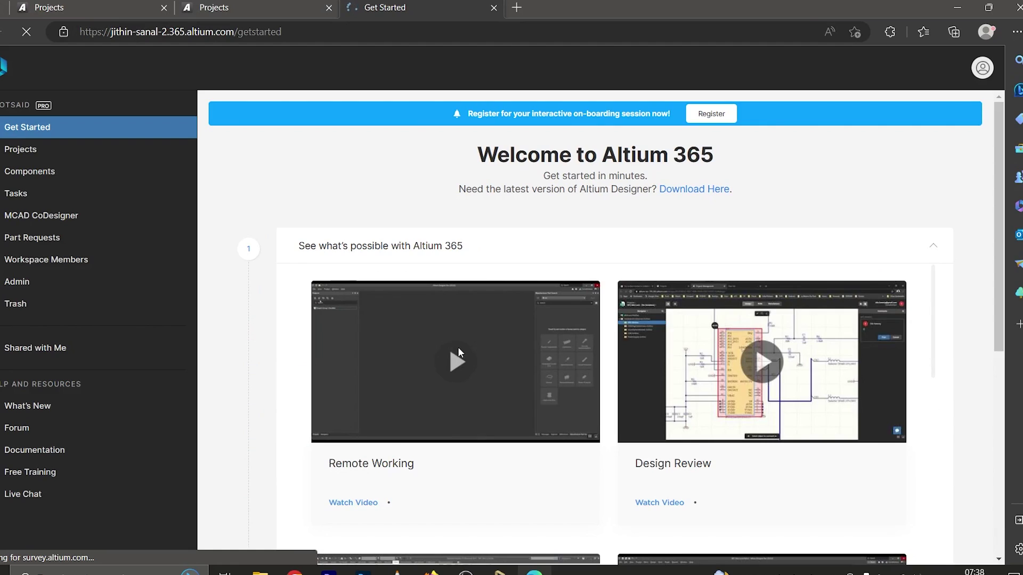
{"action": "left_click", "coordinate": [18, 151]}
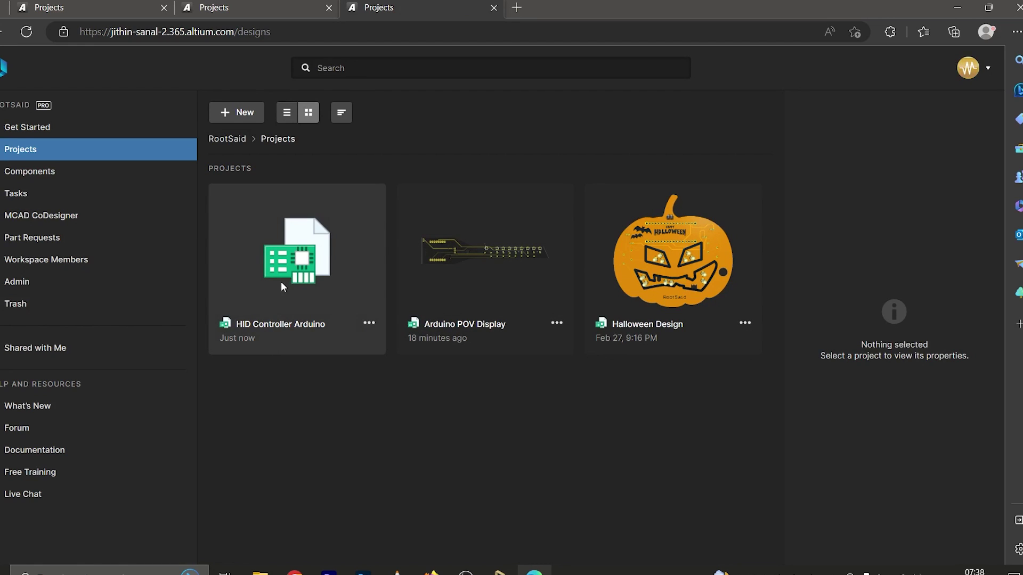
{"action": "double_click", "coordinate": [294, 278]}
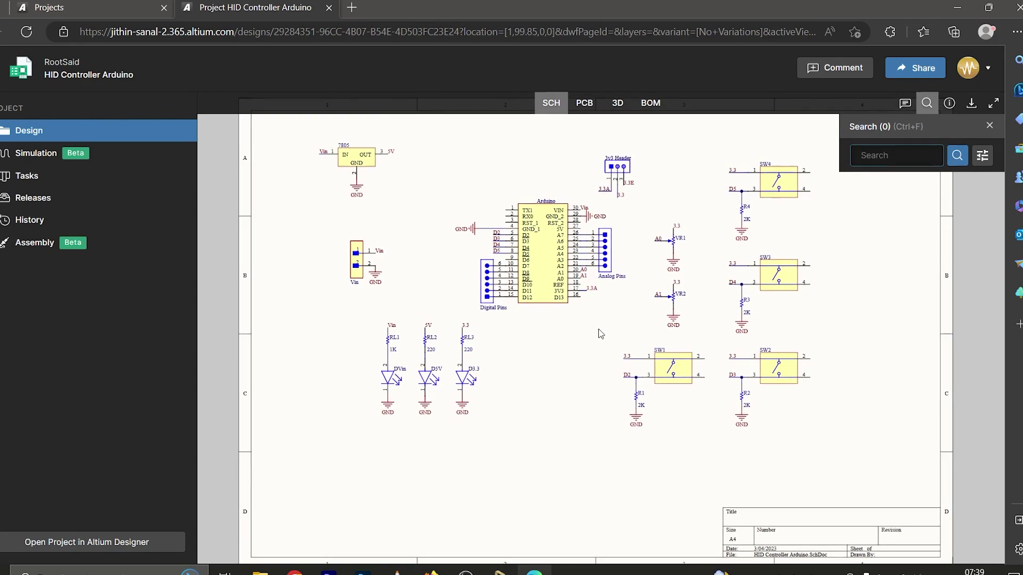
- Review the project's PCB, 3D board and BOM views, ending on the schematic
{"action": "left_click", "coordinate": [574, 105]}
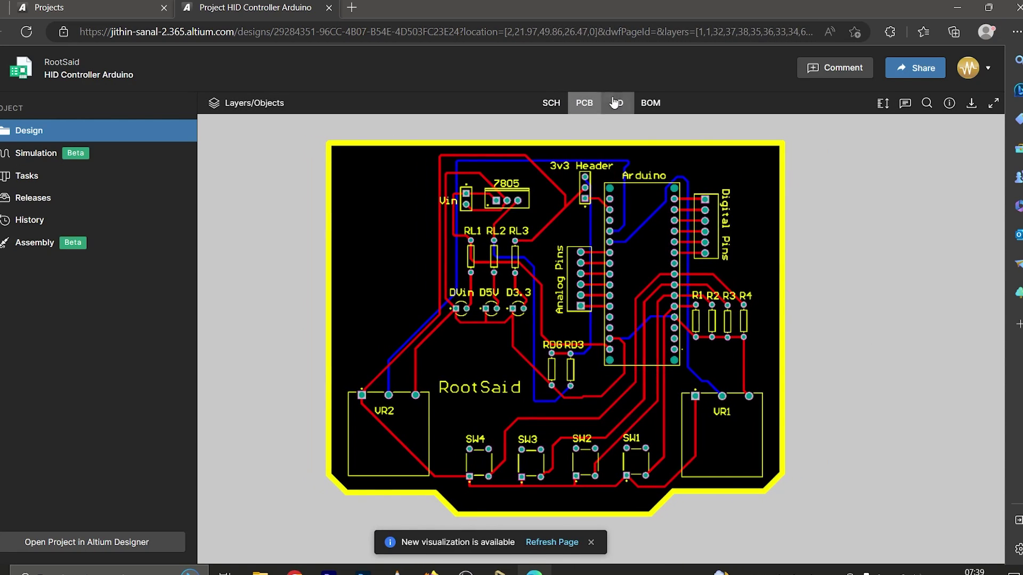
{"action": "left_click", "coordinate": [617, 103]}
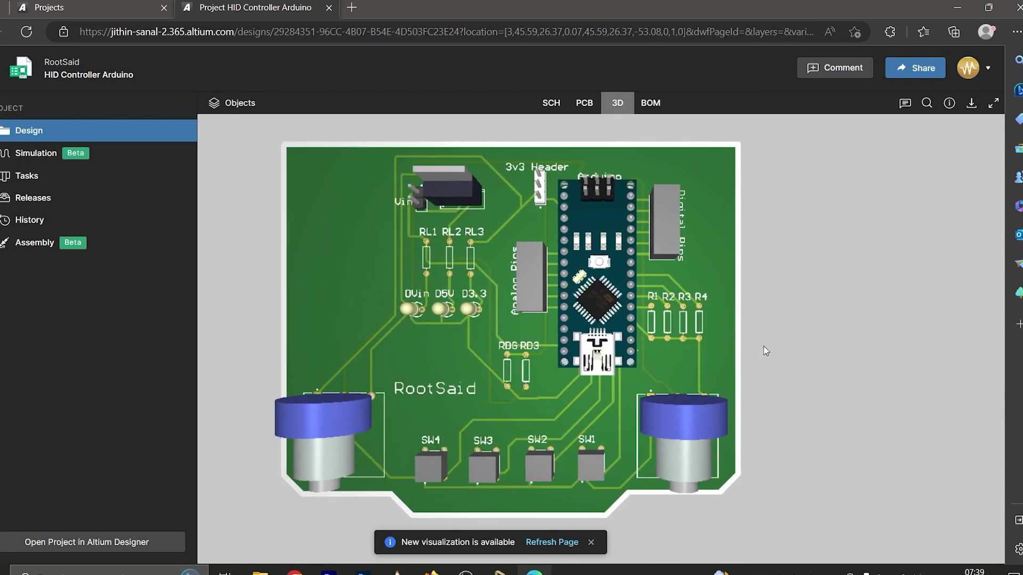
{"action": "left_click", "coordinate": [652, 105]}
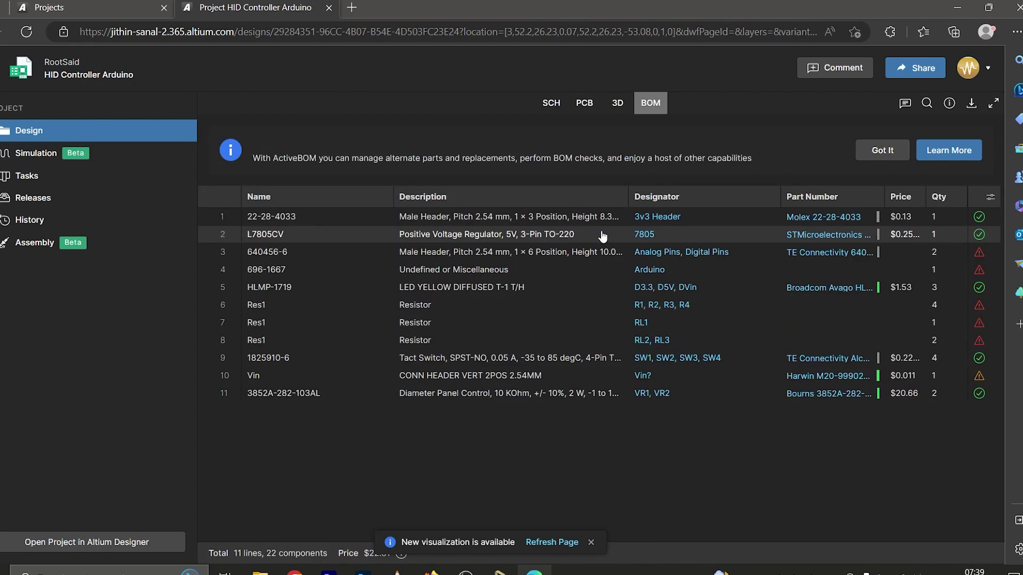
{"action": "left_click", "coordinate": [551, 104]}
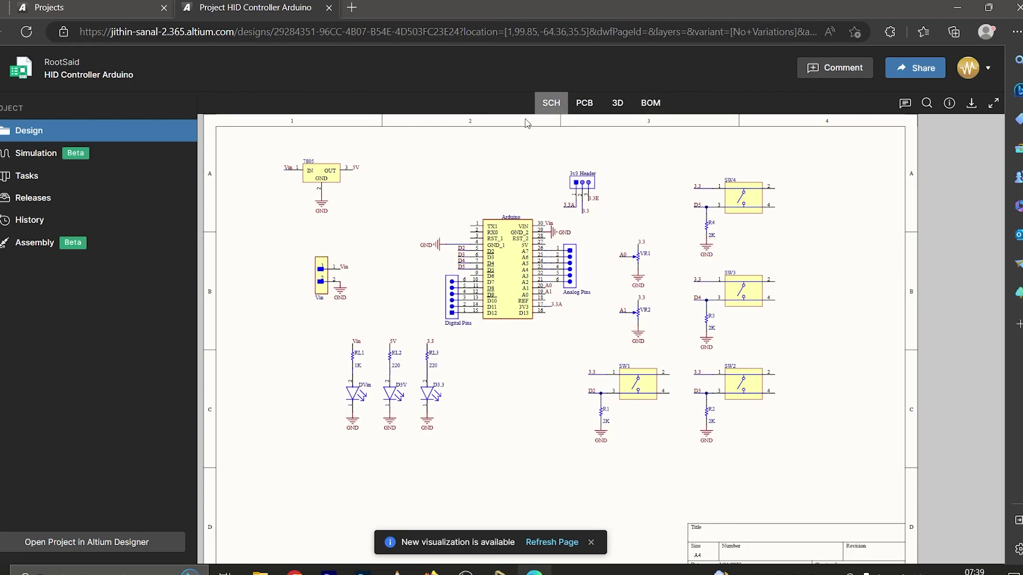
- Check the 'HID cOntroller' commit in the project history, then return to Altium Designer
{"action": "left_click", "coordinate": [24, 225]}
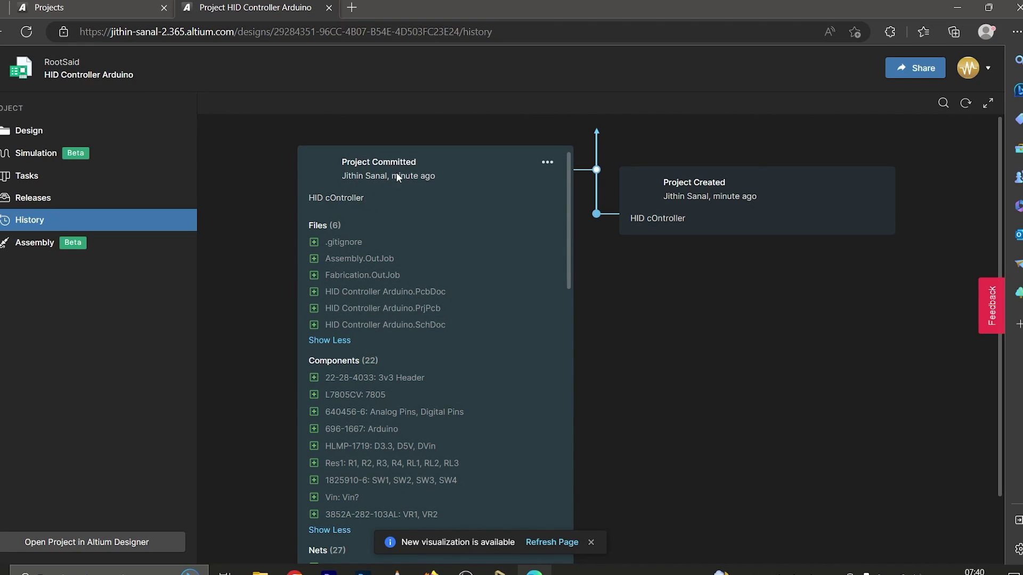
{"action": "scroll", "coordinate": [560, 416], "scroll_direction": "down", "scroll_amount": 10}
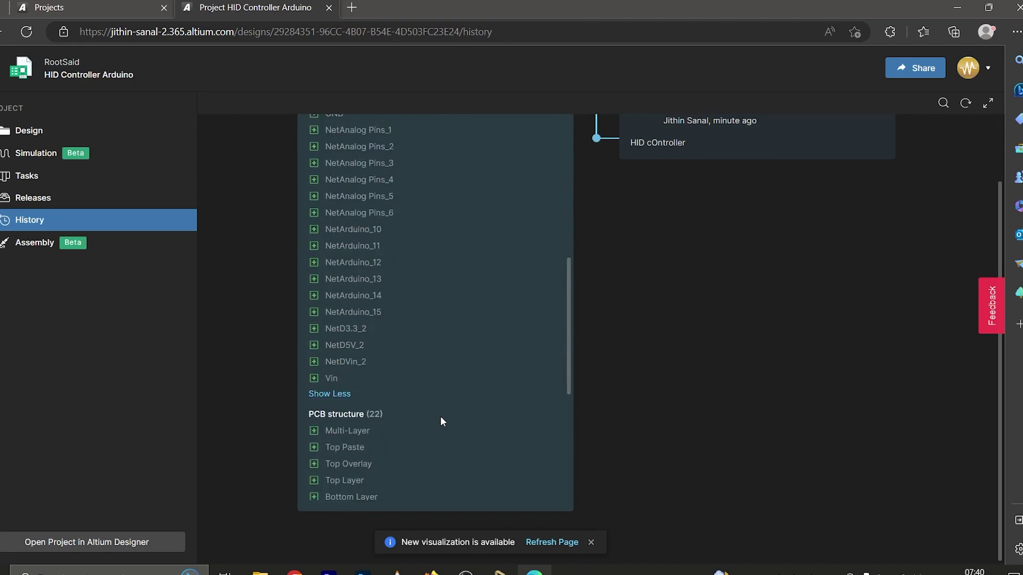
{"action": "scroll", "coordinate": [440, 417], "scroll_direction": "up", "scroll_amount": 9}
{"action": "scroll", "coordinate": [676, 446], "scroll_direction": "up", "scroll_amount": 2}
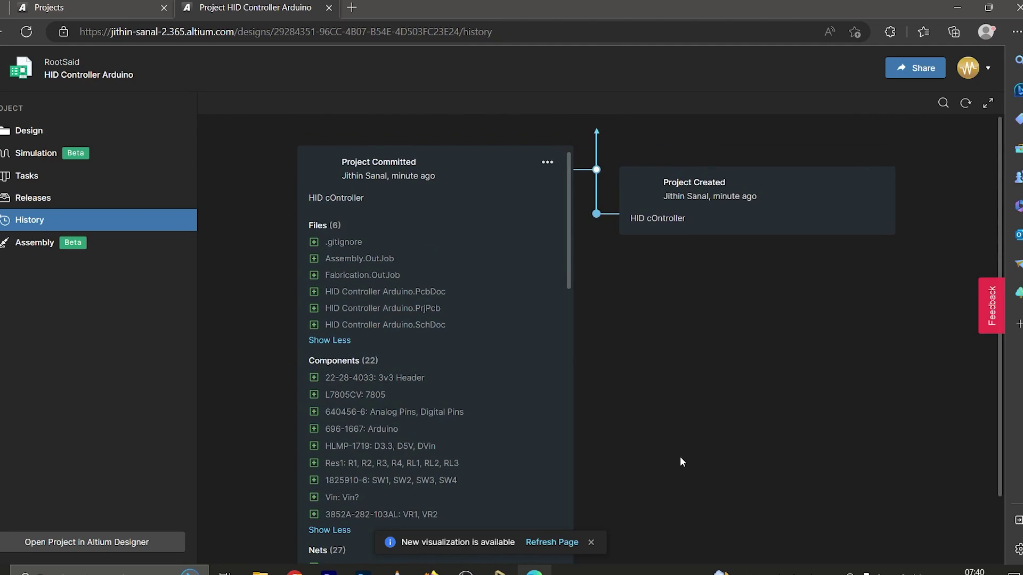
{"action": "left_click", "coordinate": [499, 571]}
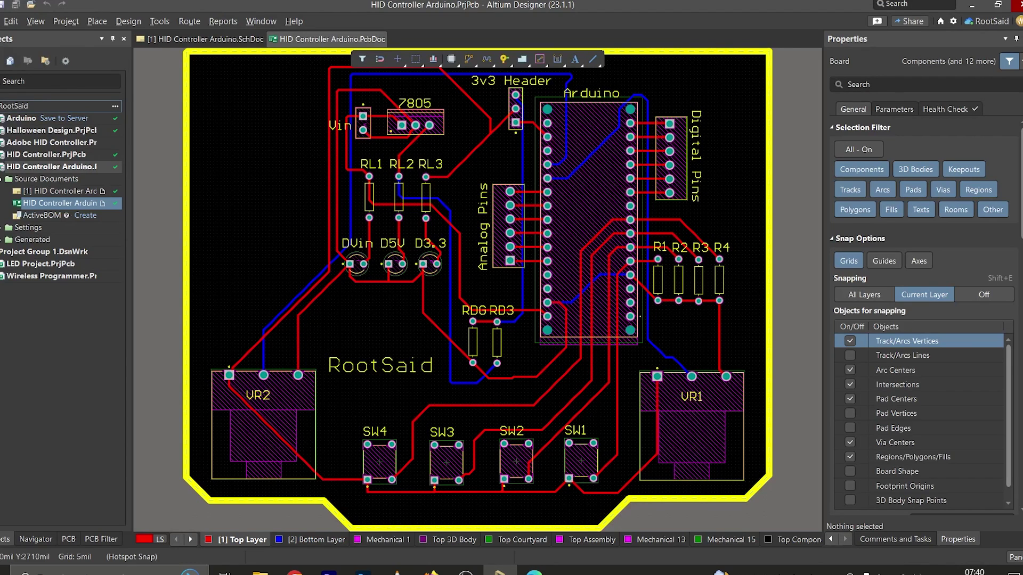
- Delete potentiometer VR1 with its A0 port and GND symbol from the schematic
{"action": "left_click", "coordinate": [175, 37]}
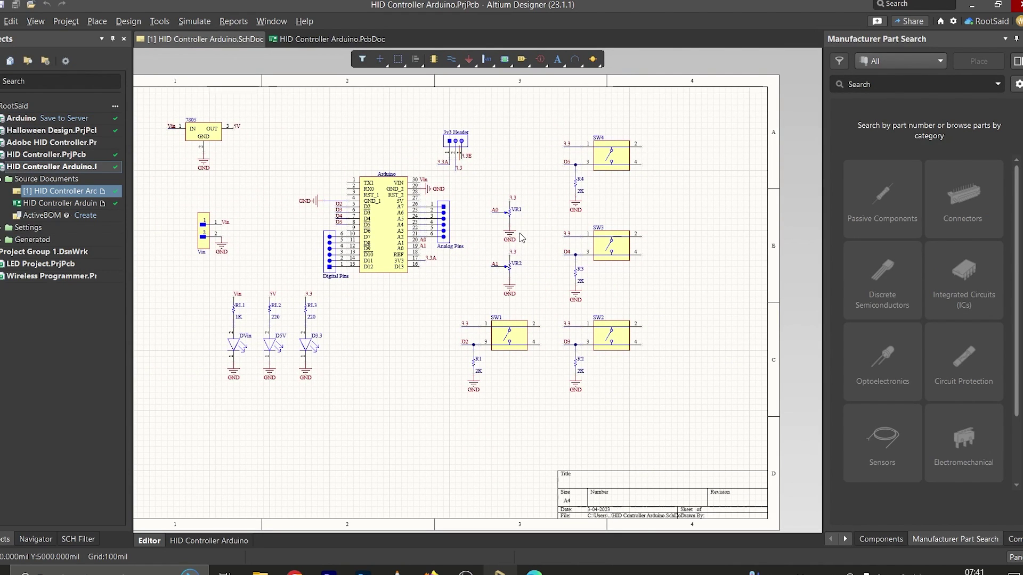
{"action": "scroll", "coordinate": [522, 238], "scroll_direction": "up", "scroll_amount": 3, "text": "ctrl"}
{"action": "scroll", "coordinate": [566, 244], "scroll_direction": "up", "scroll_amount": 1}
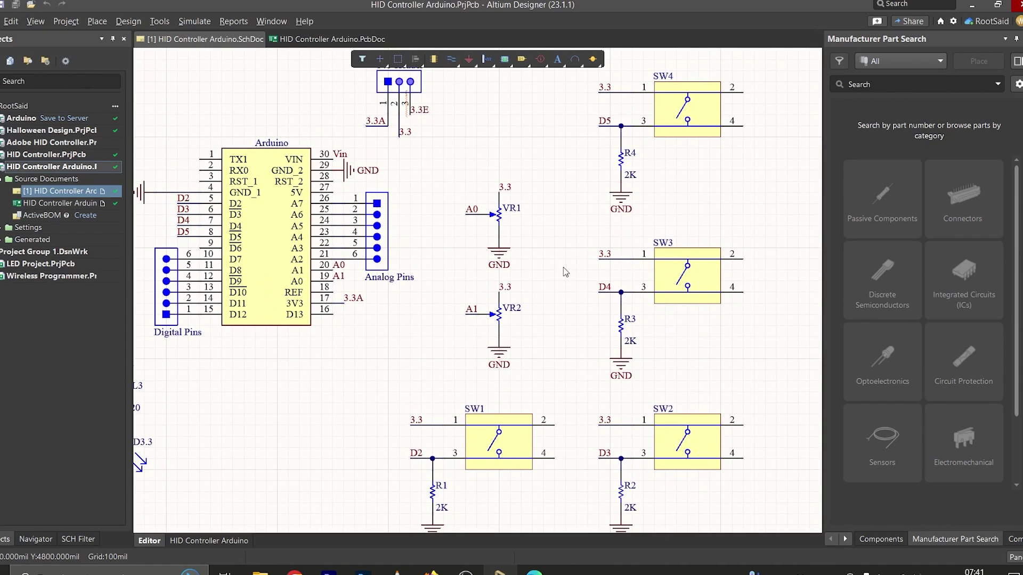
{"action": "left_click_drag", "start_coordinate": [436, 153], "coordinate": [549, 274]}
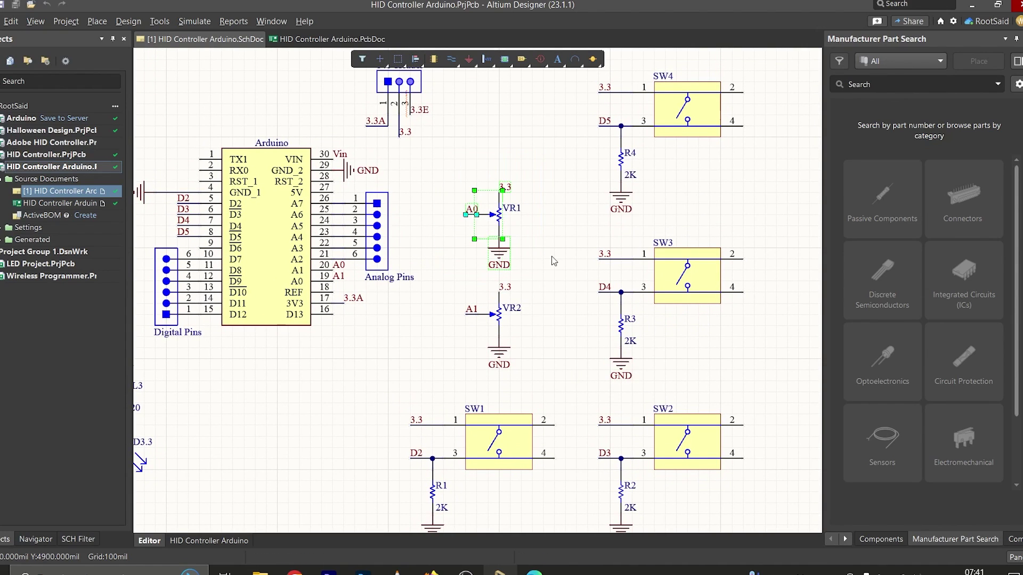
{"action": "key", "text": "Delete"}
- Save the edited HID Controller Arduino schematic
{"action": "scroll", "coordinate": [400, 257], "scroll_direction": "down", "scroll_amount": 2, "text": "ctrl"}
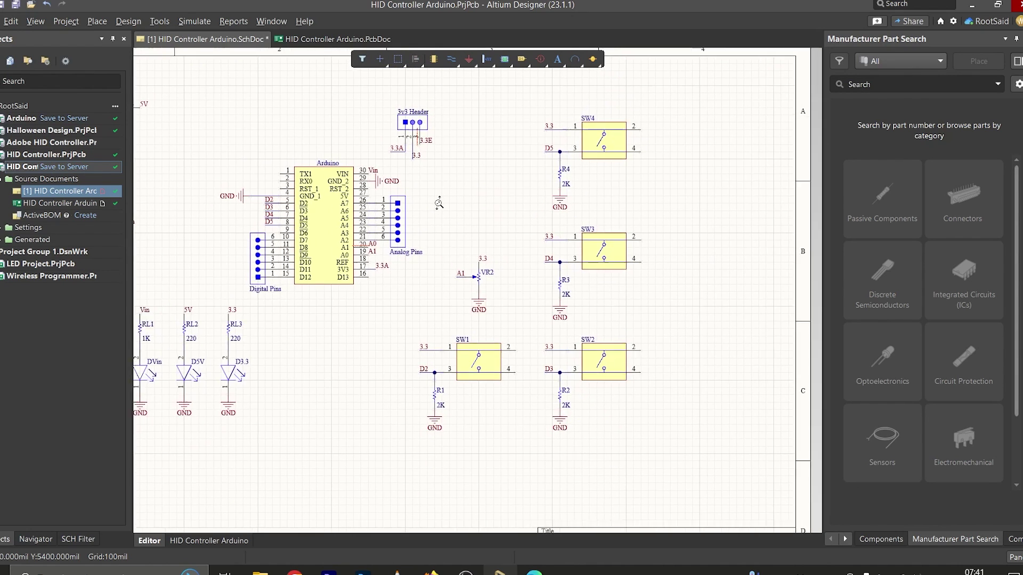
{"action": "right_click_drag", "start_coordinate": [398, 257], "coordinate": [481, 256]}
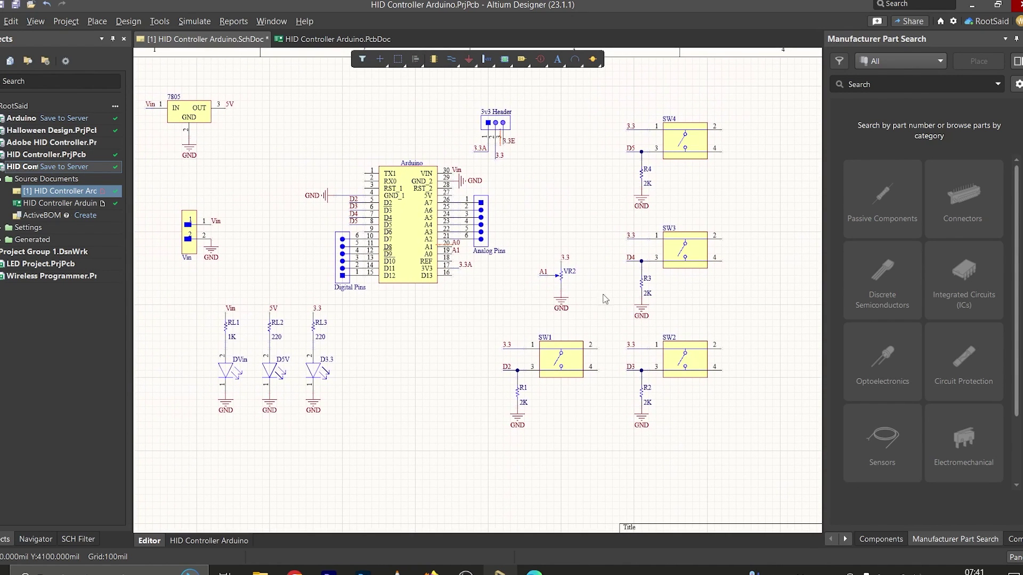
{"action": "key", "text": "ctrl+s"}
{"action": "scroll", "coordinate": [364, 315], "scroll_direction": "up", "scroll_amount": 1}
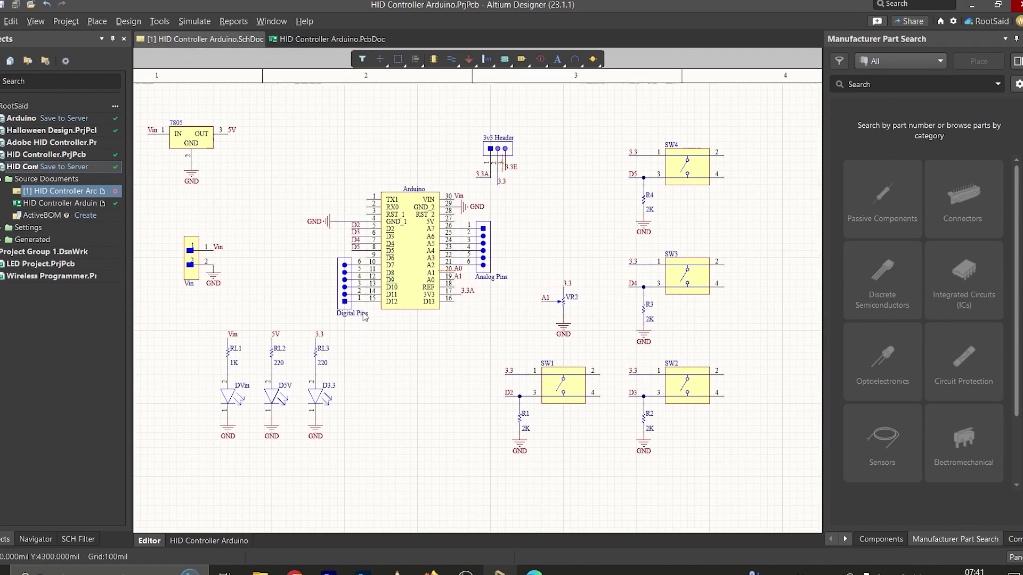
{"action": "right_click_drag", "start_coordinate": [547, 266], "coordinate": [565, 271]}
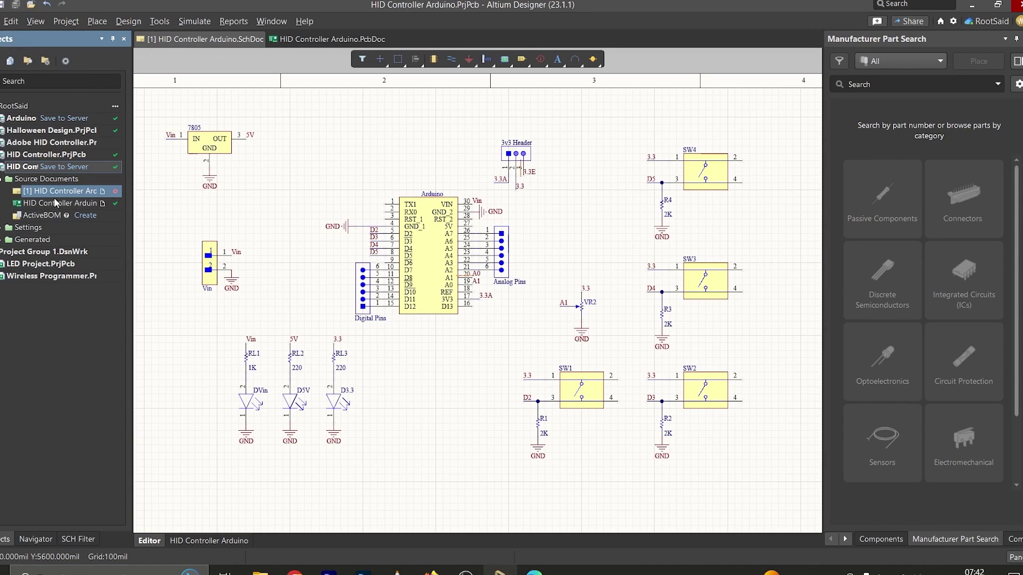
- Compare the project's schematic to the latest commit via History & Version Control > Compare
{"action": "right_click", "coordinate": [25, 172]}
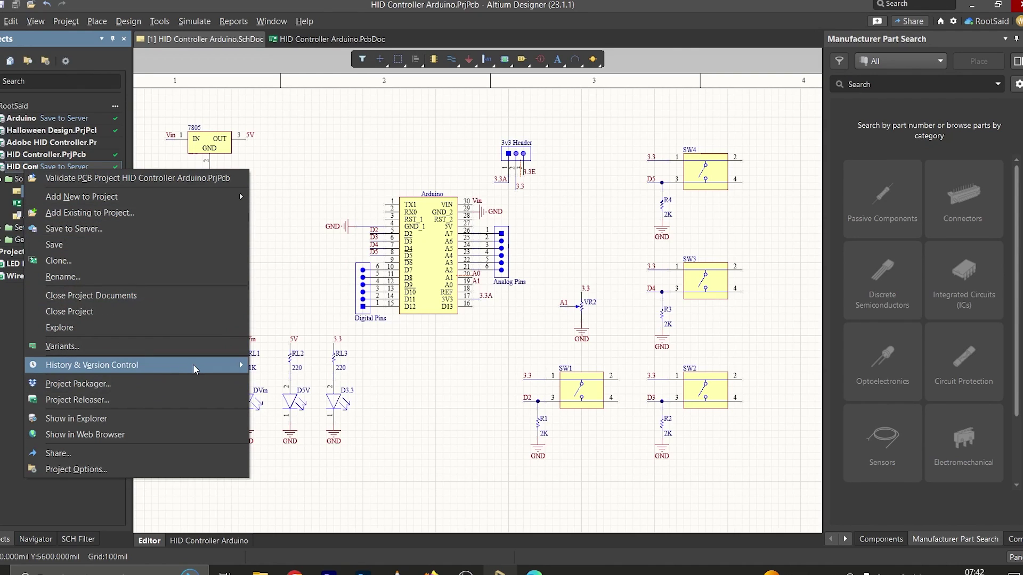
{"action": "mouse_move", "coordinate": [193, 363]}
{"action": "mouse_move", "coordinate": [400, 334]}
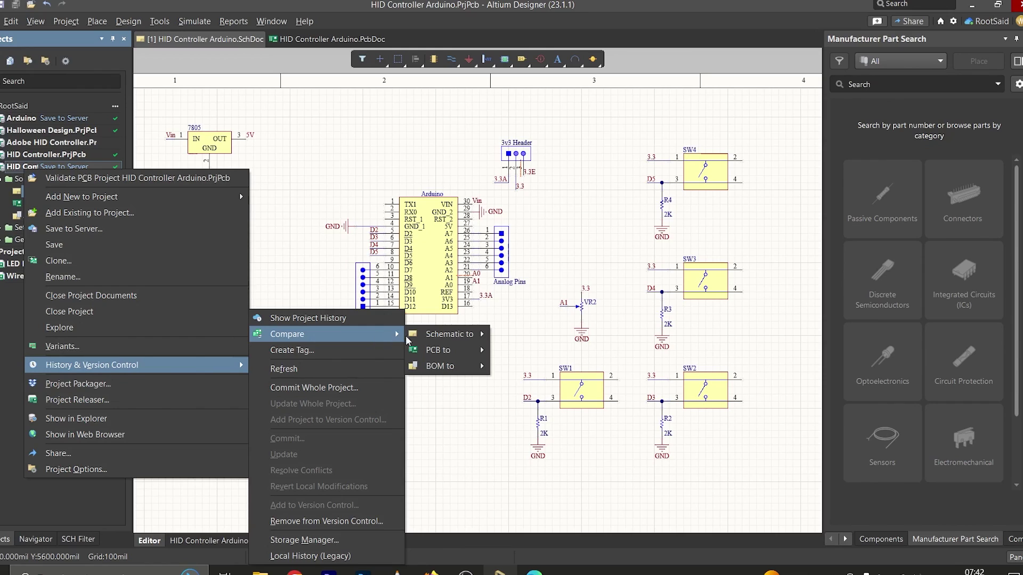
{"action": "mouse_move", "coordinate": [433, 337]}
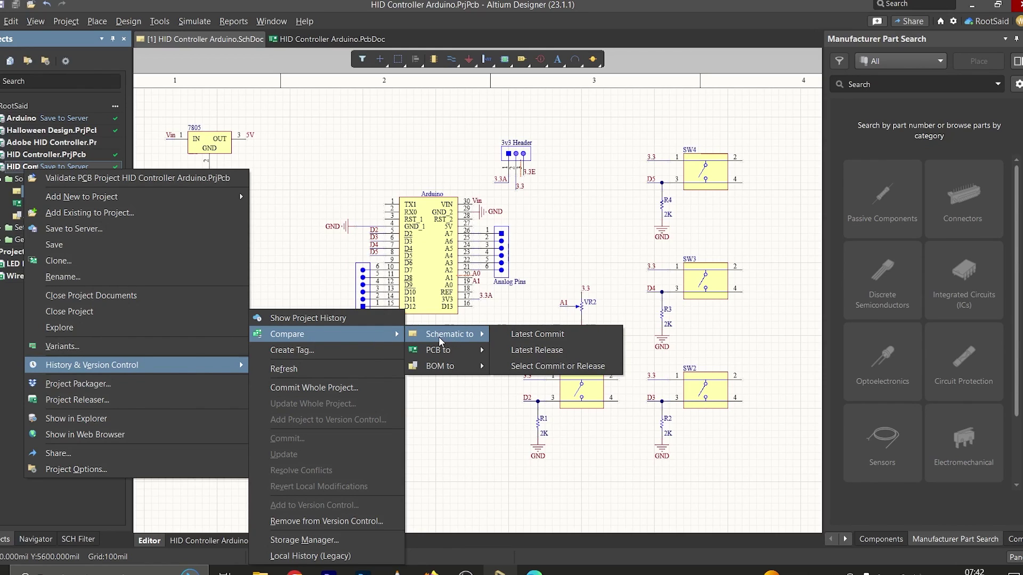
{"action": "left_click", "coordinate": [552, 334]}
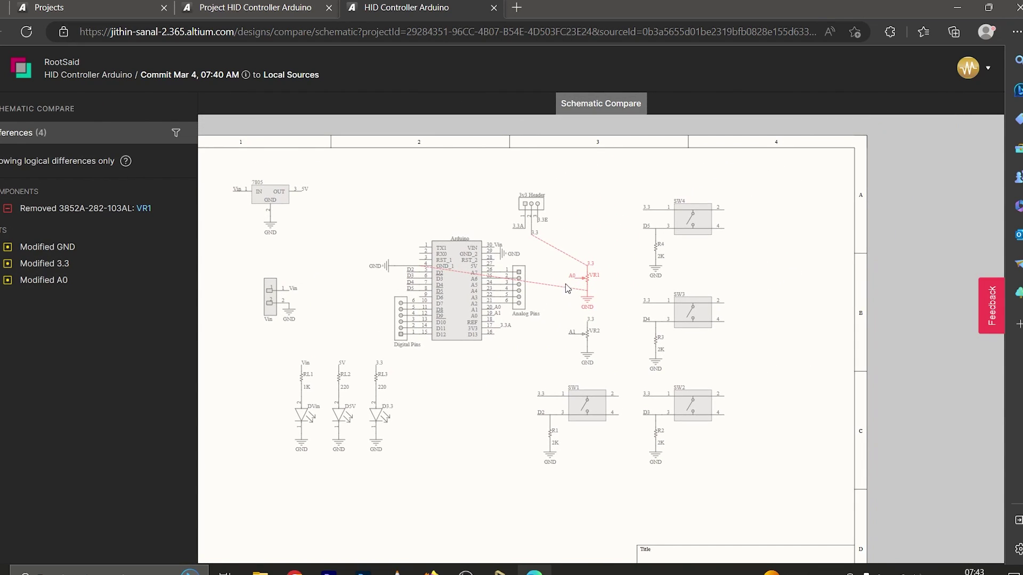
- Inspect the removed VR1 entry and the modified GND net changes, then close the comparison
{"action": "scroll", "coordinate": [578, 295], "scroll_direction": "up", "scroll_amount": 2}
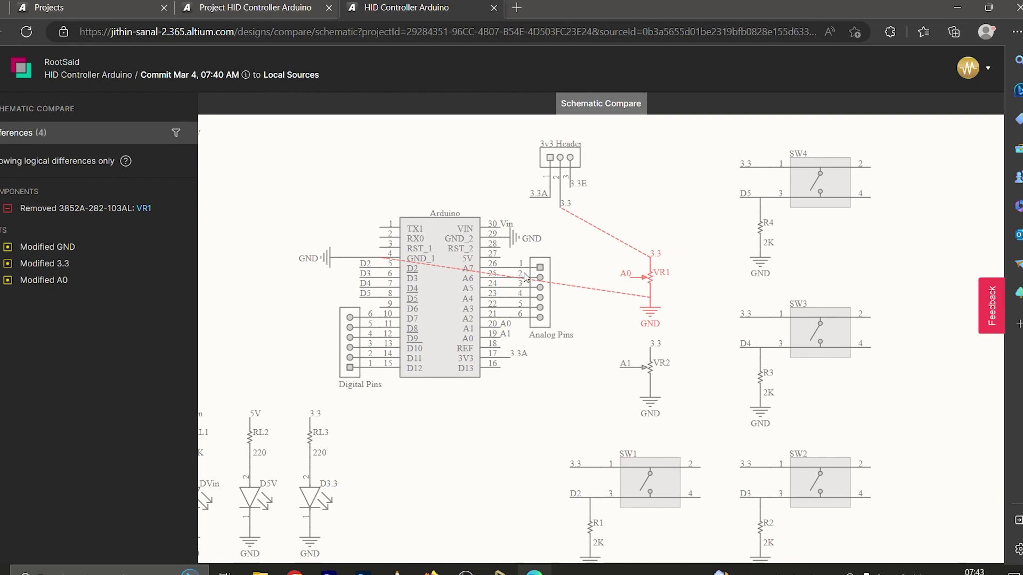
{"action": "left_click", "coordinate": [57, 211]}
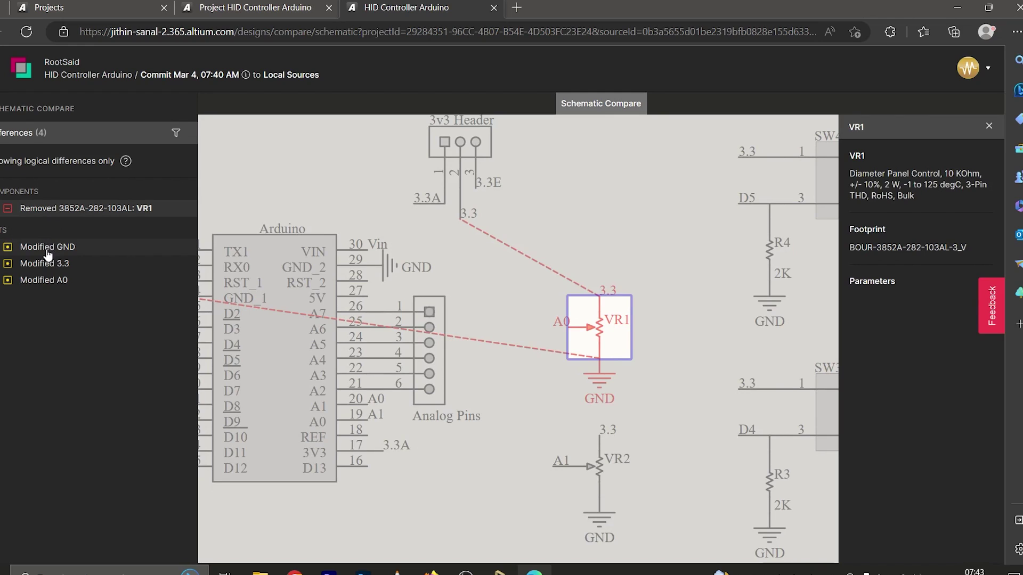
{"action": "left_click", "coordinate": [46, 252]}
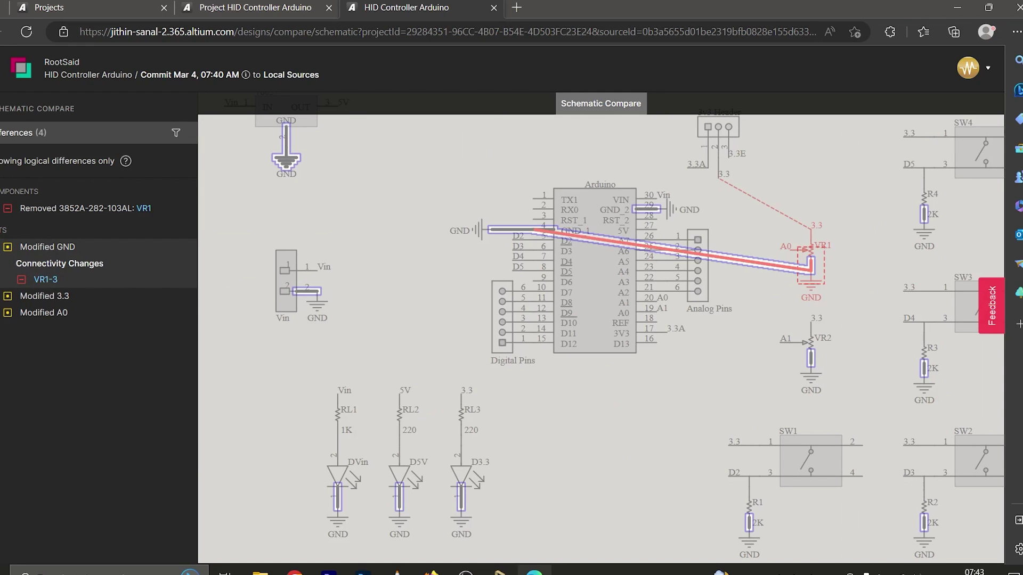
{"action": "left_click", "coordinate": [17, 250]}
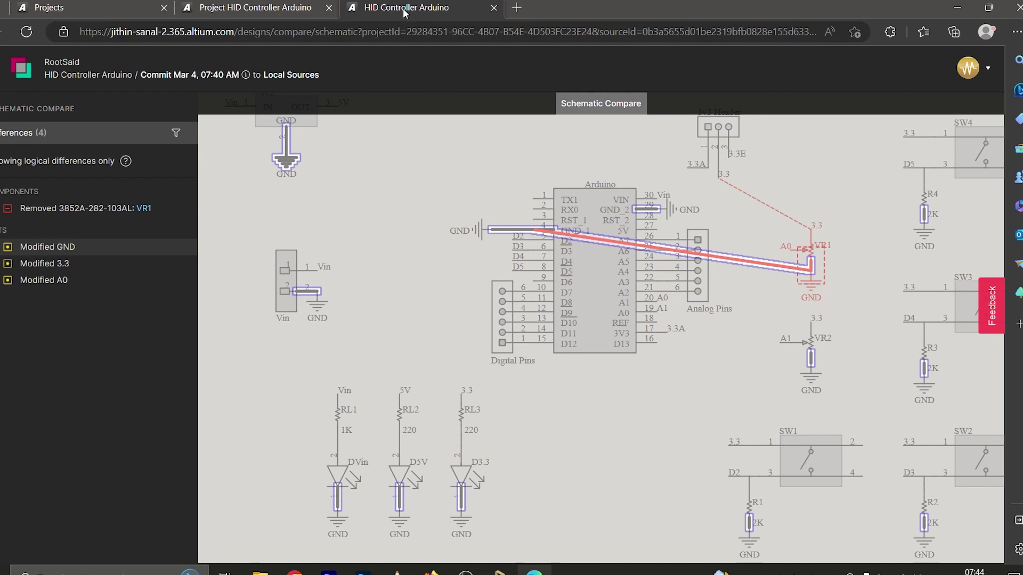
{"action": "left_click", "coordinate": [494, 8]}
- Commit and push the whole project with the comment 'Removed Pot 1'
{"action": "left_click", "coordinate": [950, 7]}
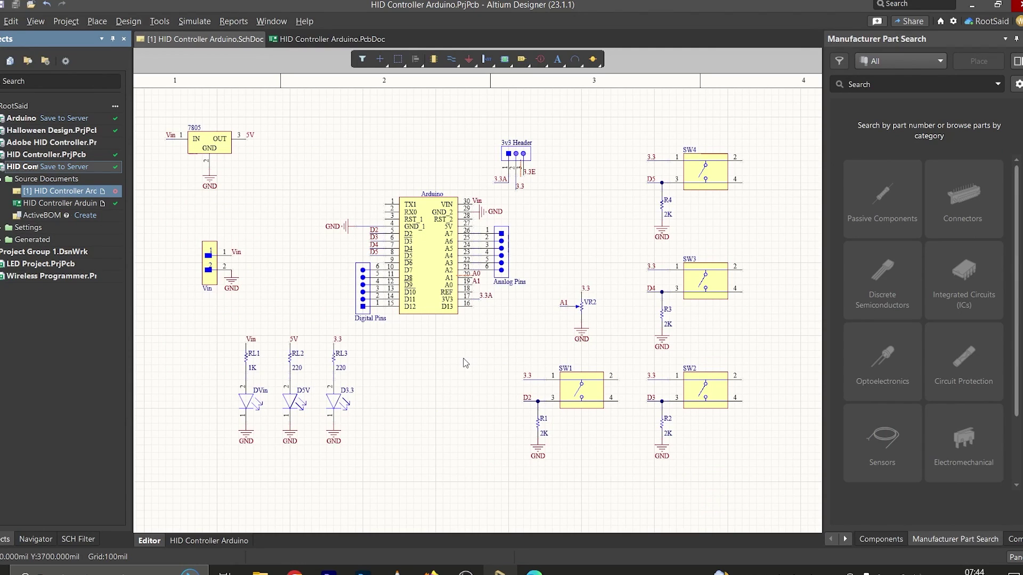
{"action": "right_click_drag", "start_coordinate": [465, 363], "coordinate": [486, 378]}
{"action": "scroll", "coordinate": [485, 378], "scroll_direction": "down", "scroll_amount": 2}
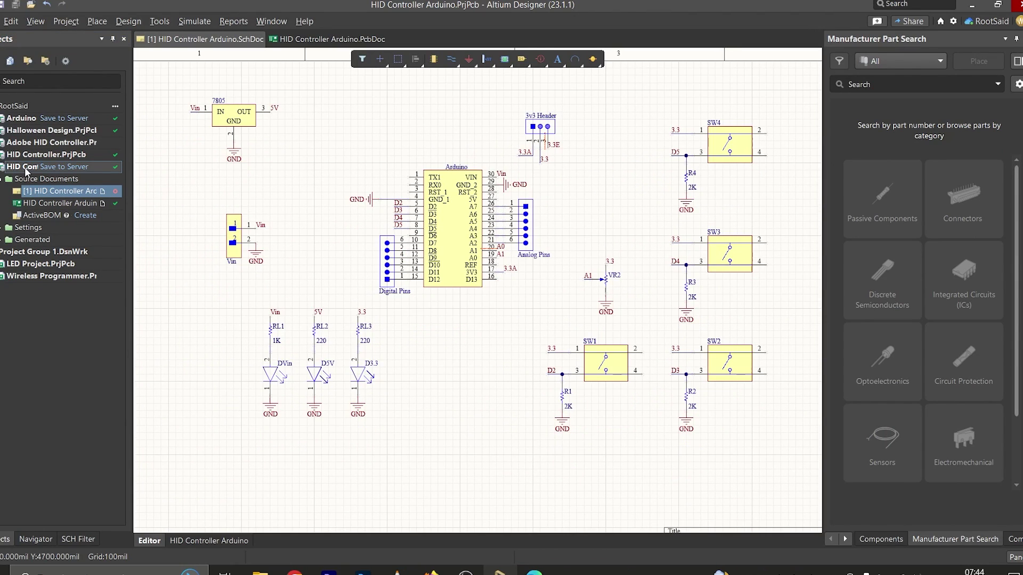
{"action": "right_click", "coordinate": [24, 168]}
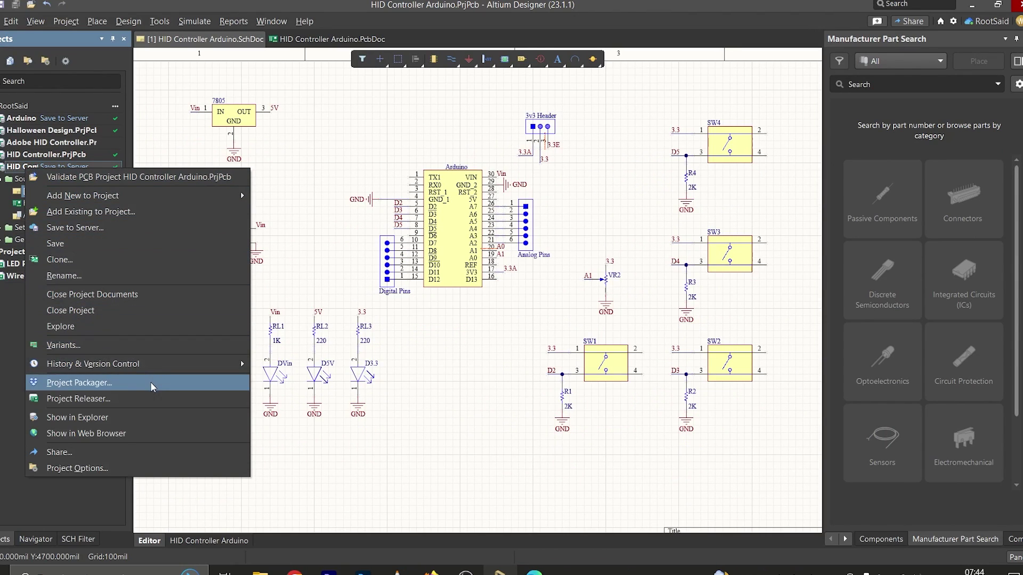
{"action": "mouse_move", "coordinate": [164, 361]}
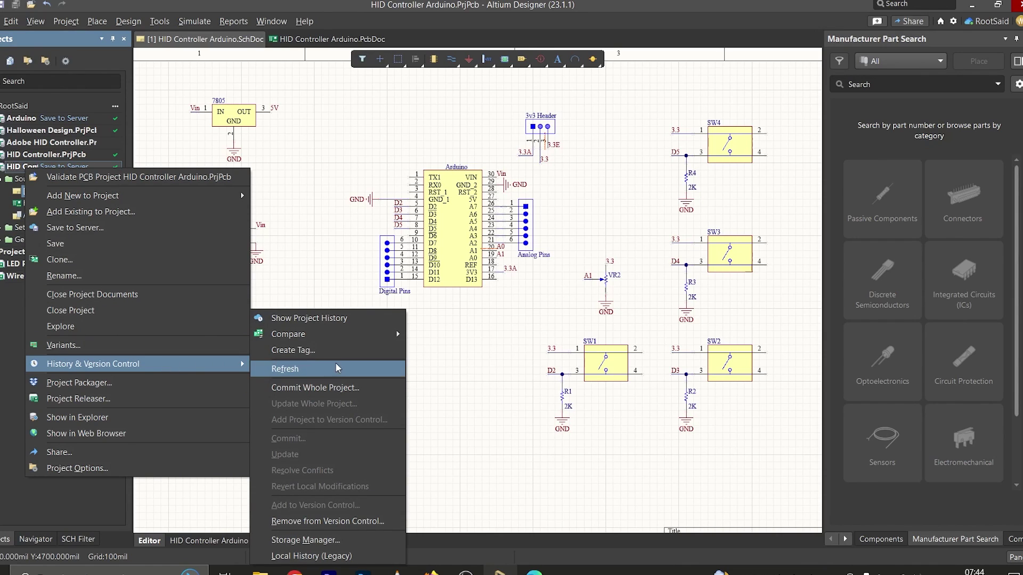
{"action": "left_click", "coordinate": [319, 389]}
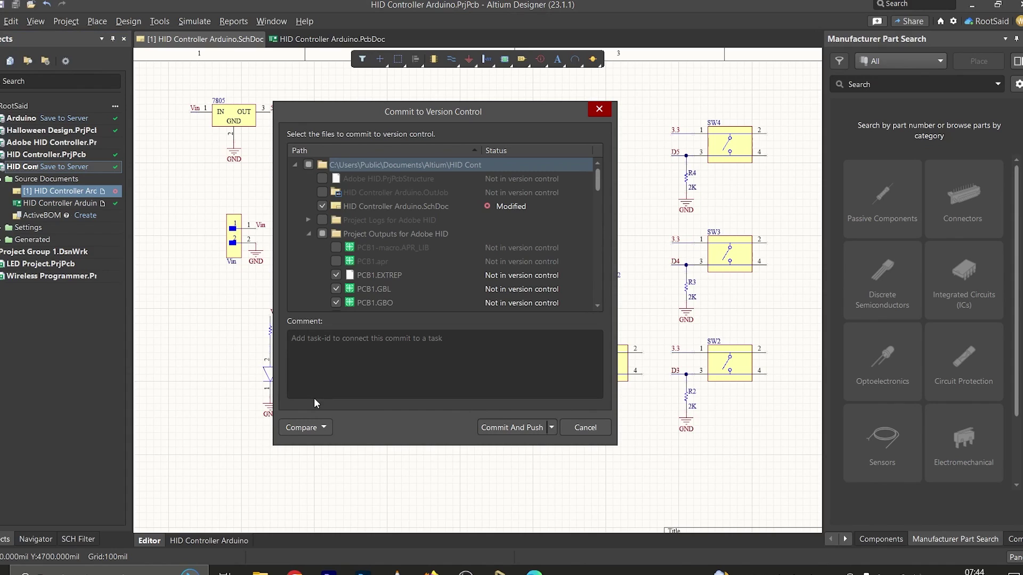
{"action": "left_click", "coordinate": [372, 352]}
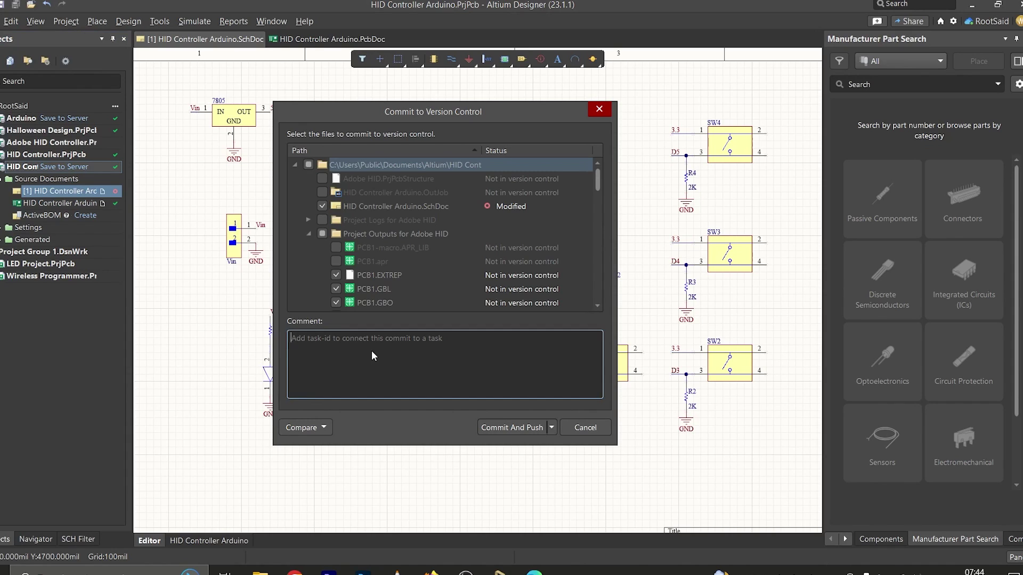
{"action": "type", "text": "Removed Pot 1"}
{"action": "left_click", "coordinate": [507, 427]}
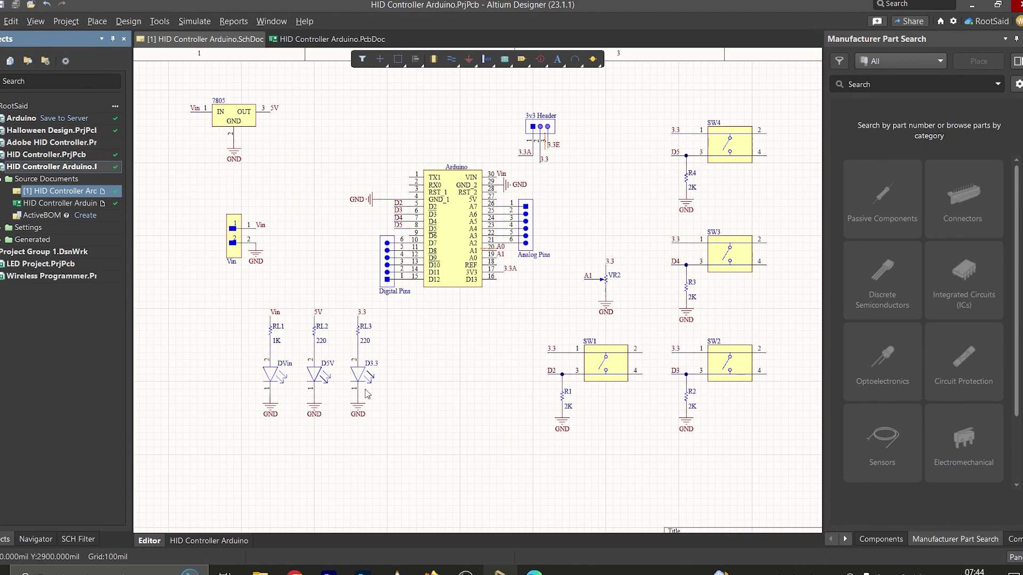
- Refresh the Altium 365 history to show the 'Removed Pot 1' commit, then return to Altium Designer
{"action": "left_click", "coordinate": [533, 570]}
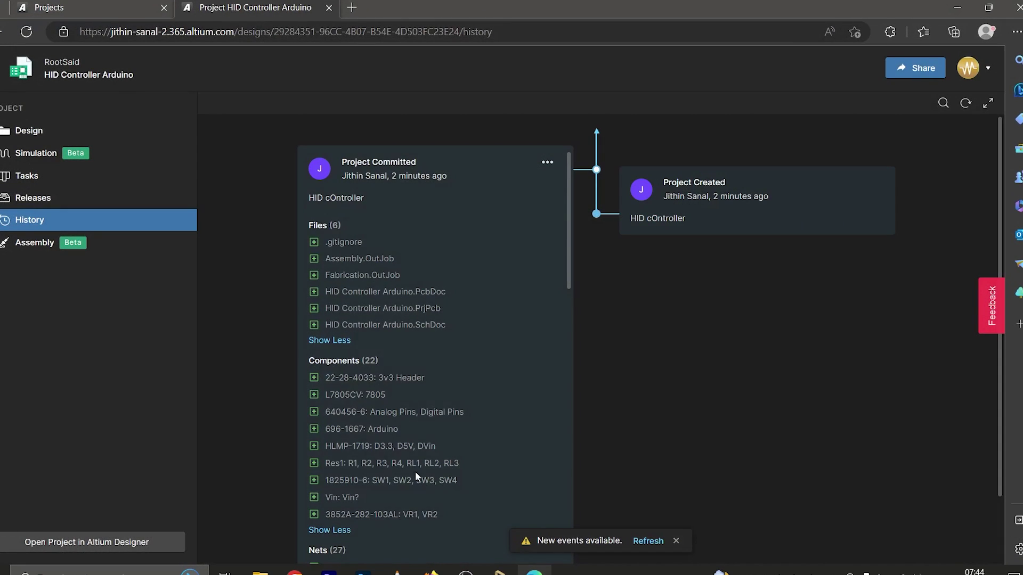
{"action": "left_click", "coordinate": [27, 31]}
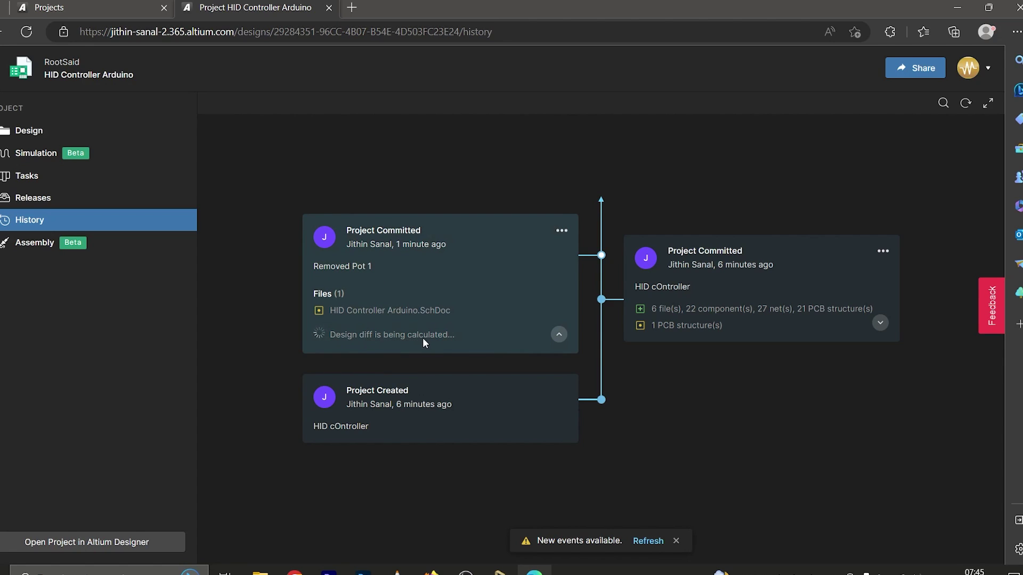
{"action": "left_click", "coordinate": [644, 540]}
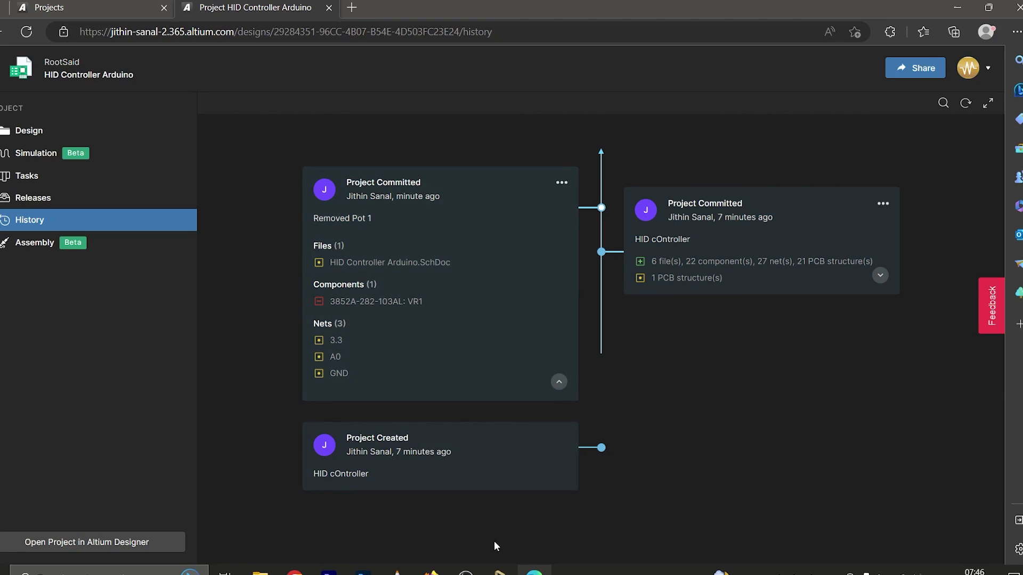
{"action": "left_click", "coordinate": [499, 573]}
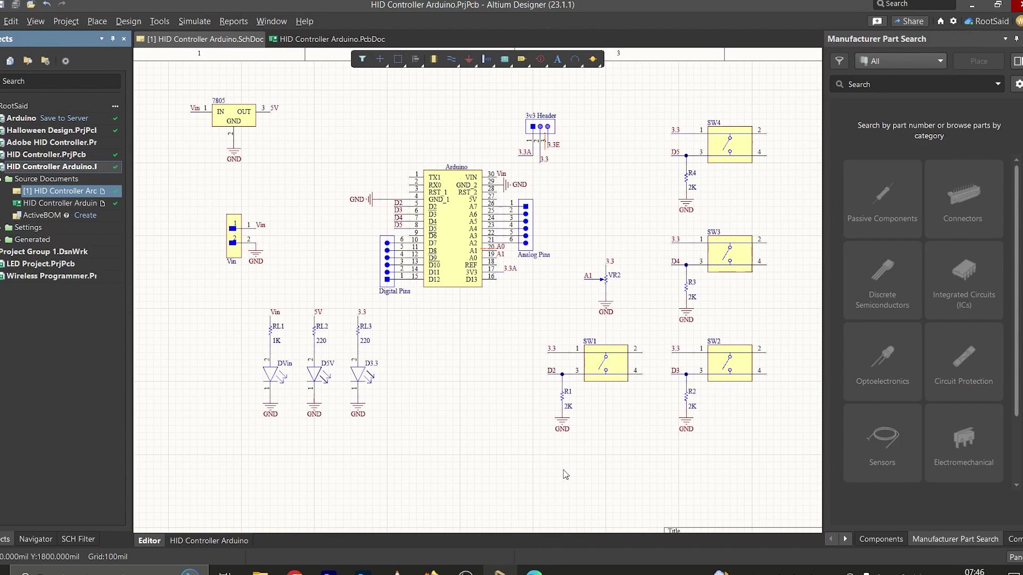
- Delete VR2 with its A1 label and power ports, then save the schematic
{"action": "scroll", "coordinate": [619, 324], "scroll_direction": "up", "scroll_amount": 3, "text": "ctrl"}
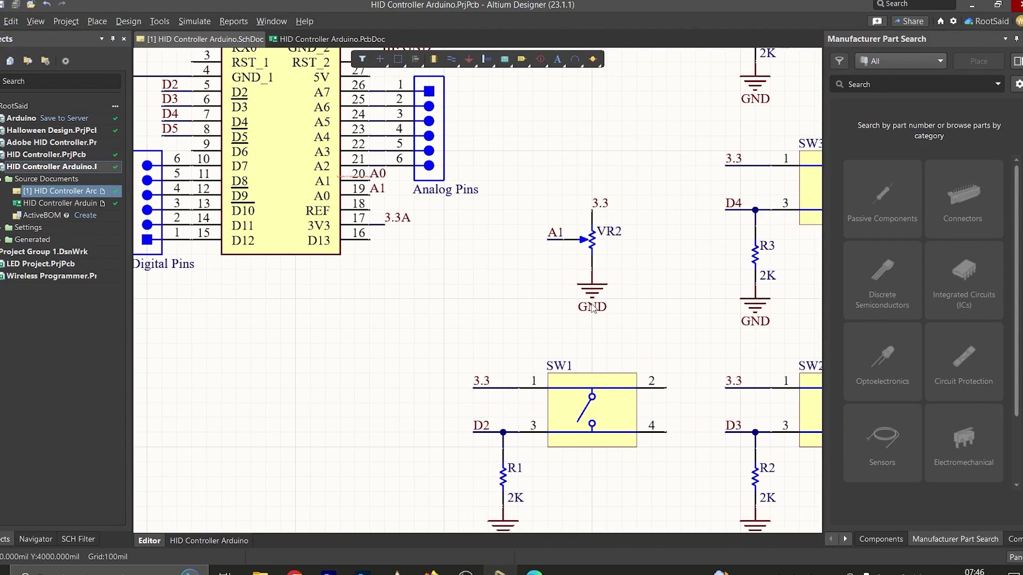
{"action": "left_click_drag", "start_coordinate": [522, 156], "coordinate": [650, 325]}
{"action": "key", "text": "Delete"}
{"action": "scroll", "coordinate": [514, 224], "scroll_direction": "down", "scroll_amount": 5, "text": "ctrl"}
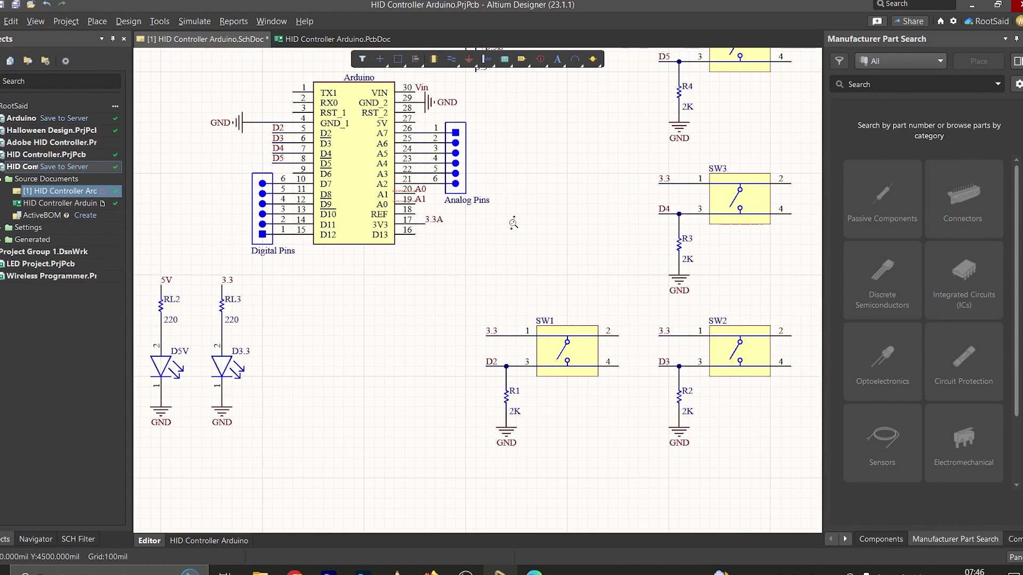
{"action": "right_click_drag", "start_coordinate": [450, 245], "coordinate": [471, 309]}
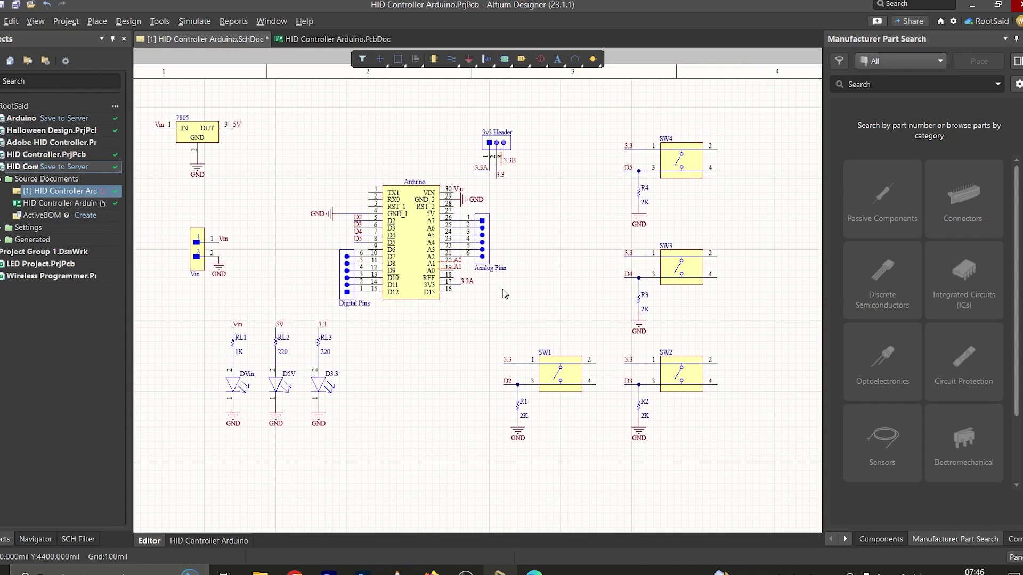
{"action": "key", "text": "ctrl+s"}
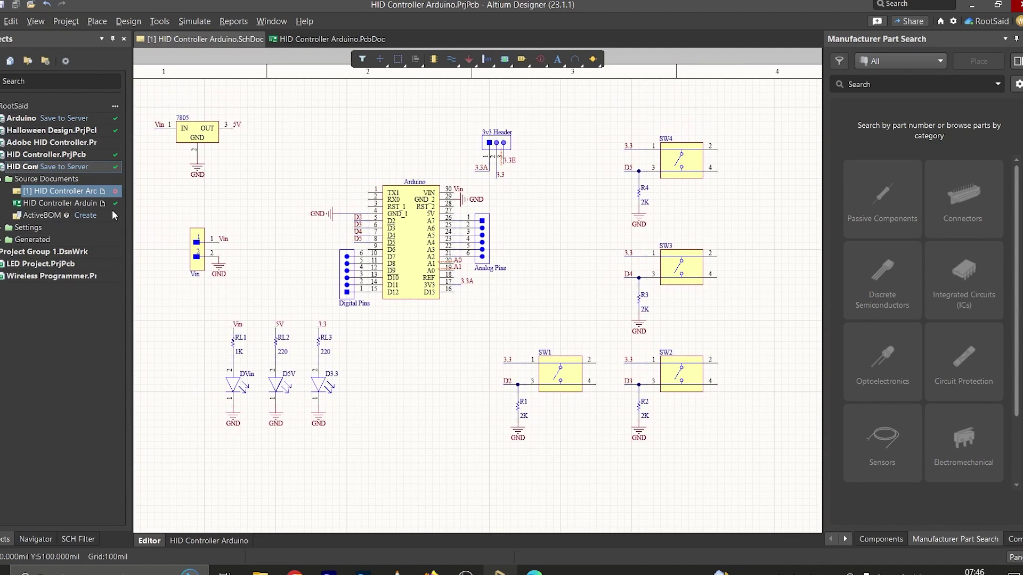
- Compare the project schematic against the latest commit on Altium 365
{"action": "right_click", "coordinate": [22, 169]}
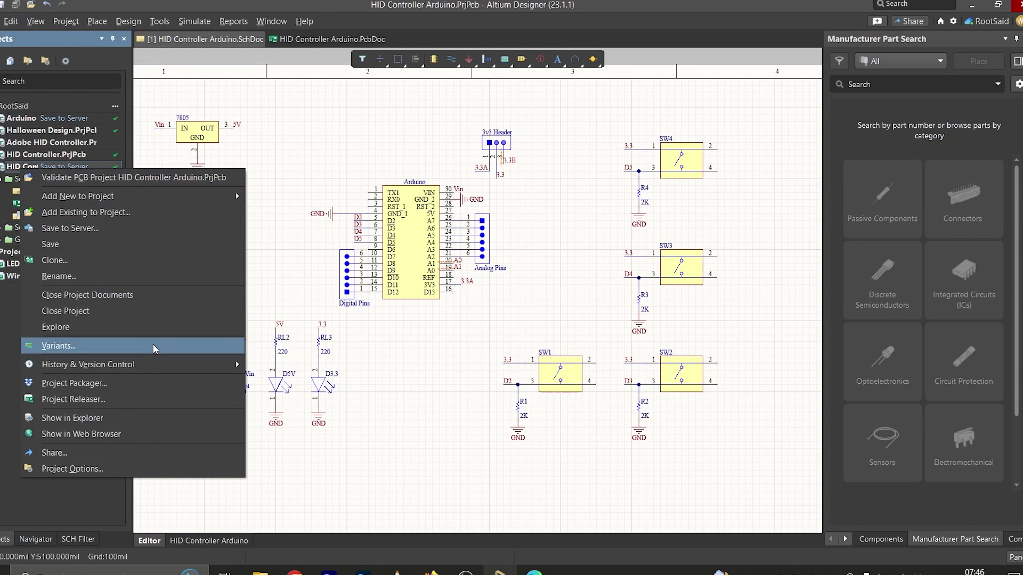
{"action": "mouse_move", "coordinate": [162, 364]}
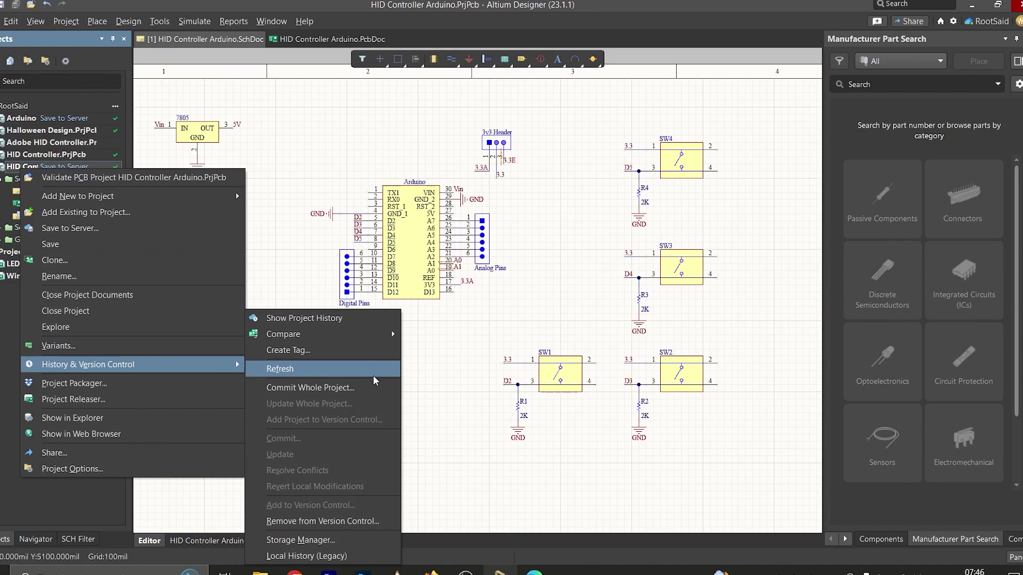
{"action": "mouse_move", "coordinate": [371, 334]}
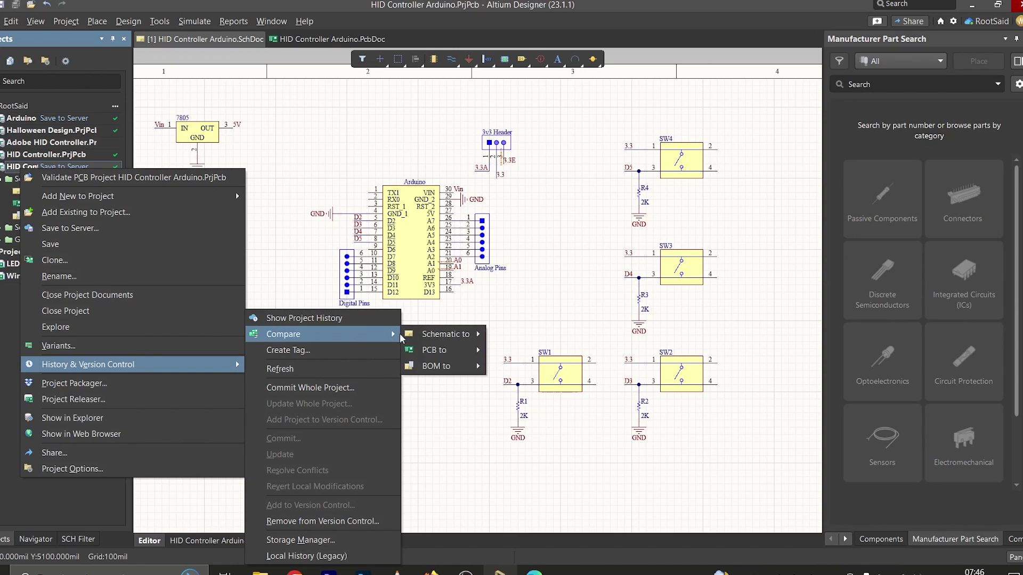
{"action": "mouse_move", "coordinate": [475, 338]}
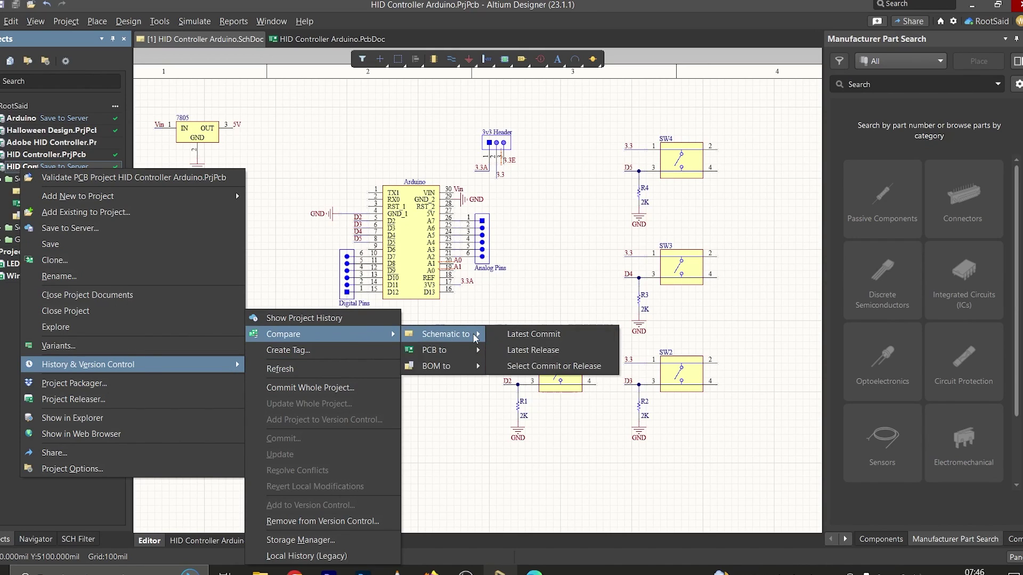
{"action": "left_click", "coordinate": [560, 333]}
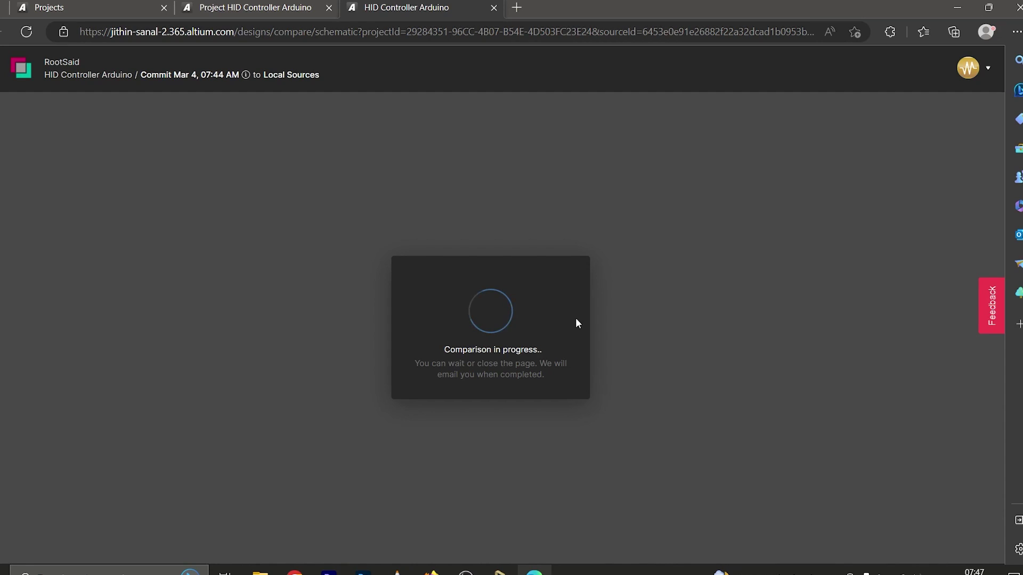
- Inspect removed VR2 and modified GND, 3.3, A1 nets, then close the comparison and return to Altium Designer
{"action": "scroll", "coordinate": [682, 317], "scroll_direction": "up", "scroll_amount": 3}
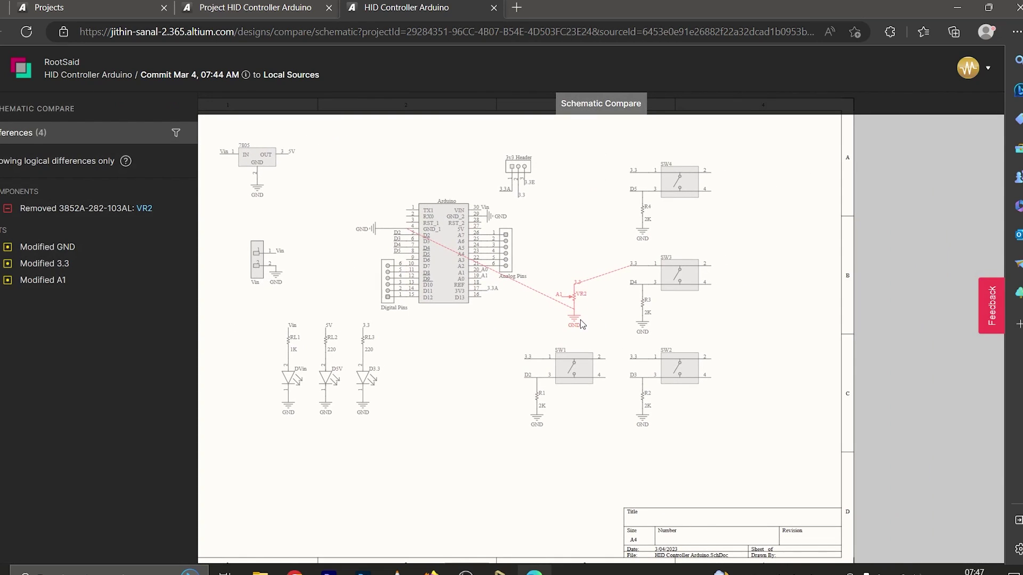
{"action": "scroll", "coordinate": [583, 323], "scroll_direction": "up", "scroll_amount": 3}
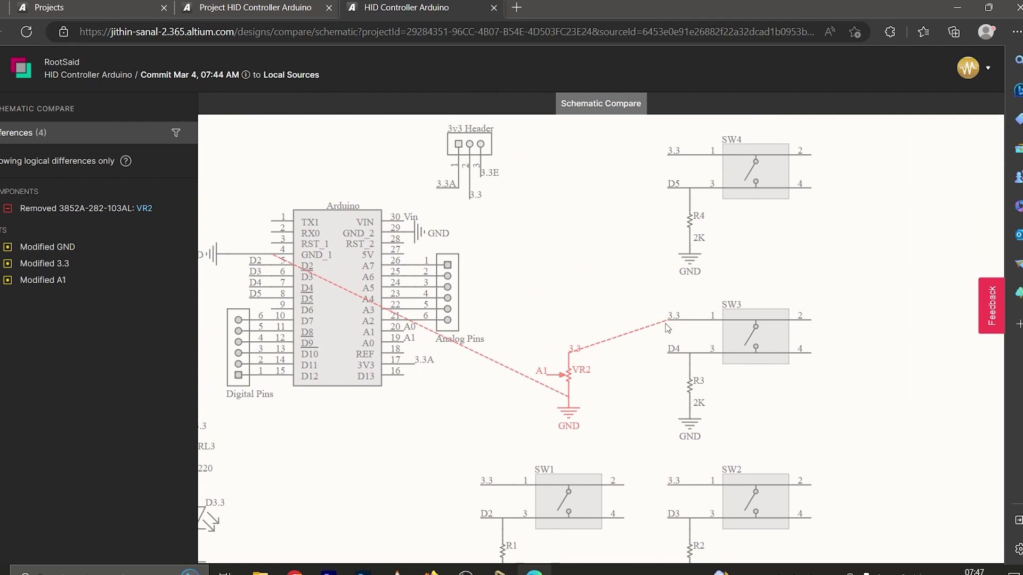
{"action": "left_click_drag", "start_coordinate": [507, 434], "coordinate": [582, 447]}
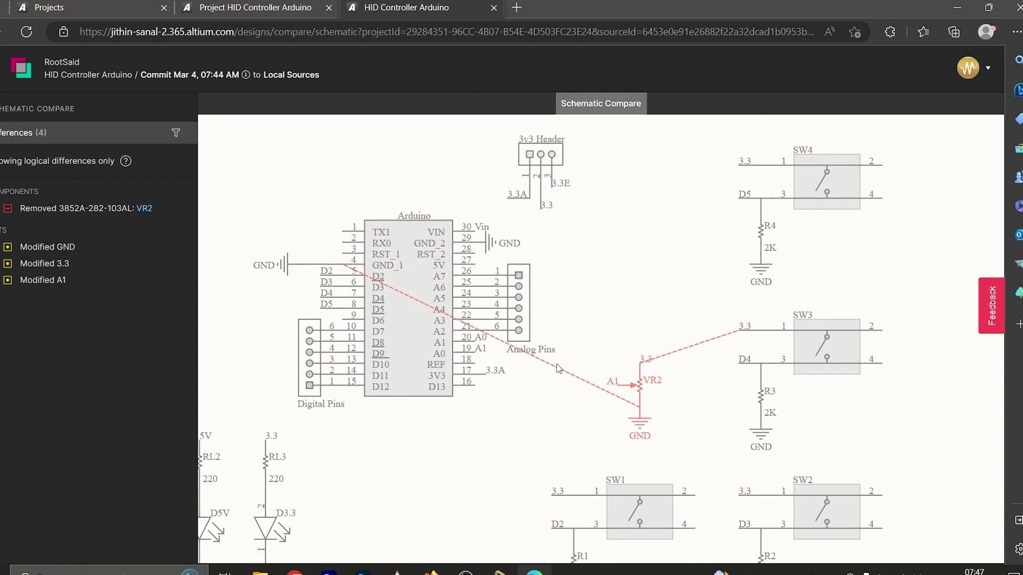
{"action": "scroll", "coordinate": [560, 367], "scroll_direction": "down", "scroll_amount": 3}
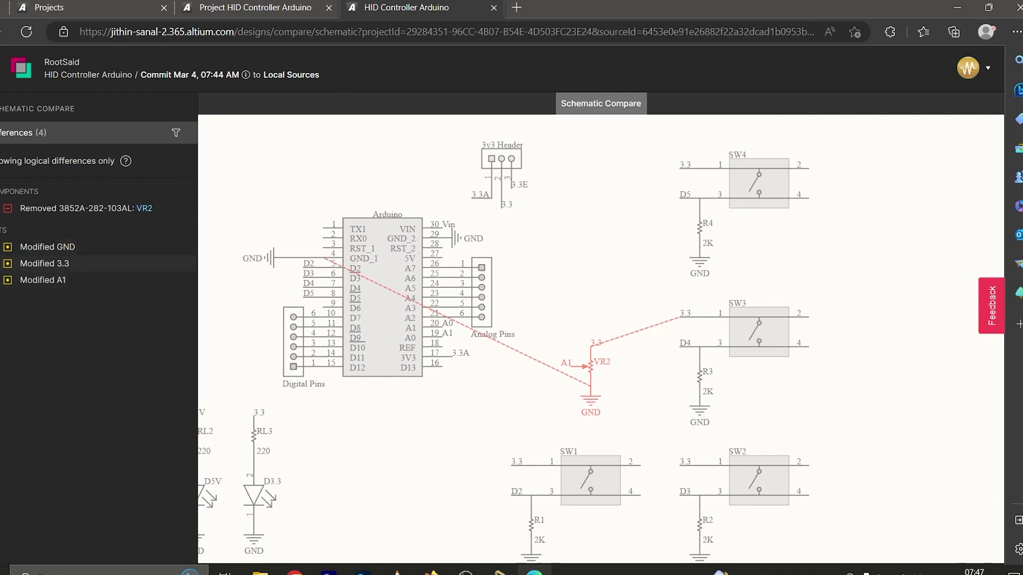
{"action": "middle_click", "coordinate": [383, 10]}
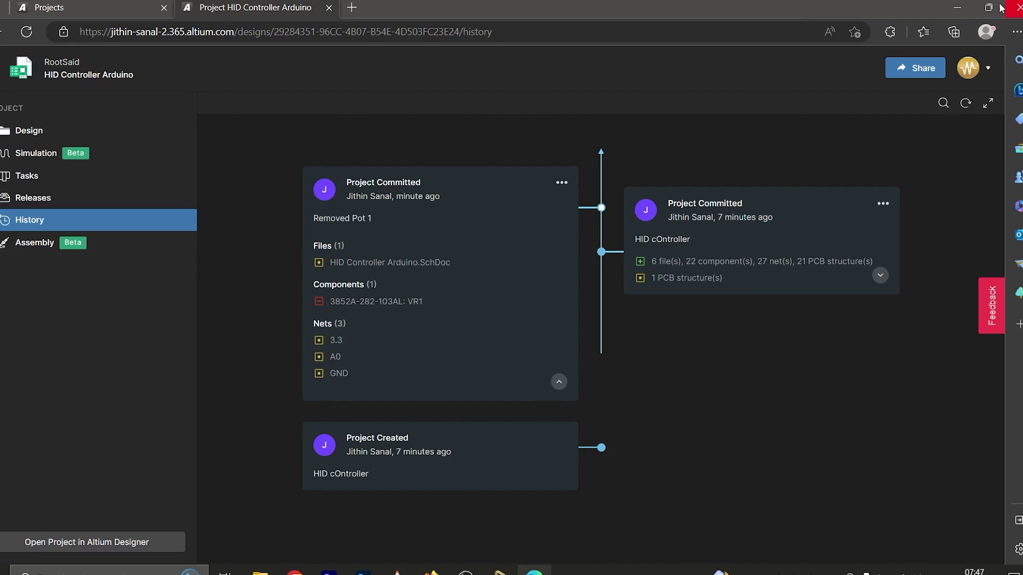
{"action": "left_click", "coordinate": [958, 7]}
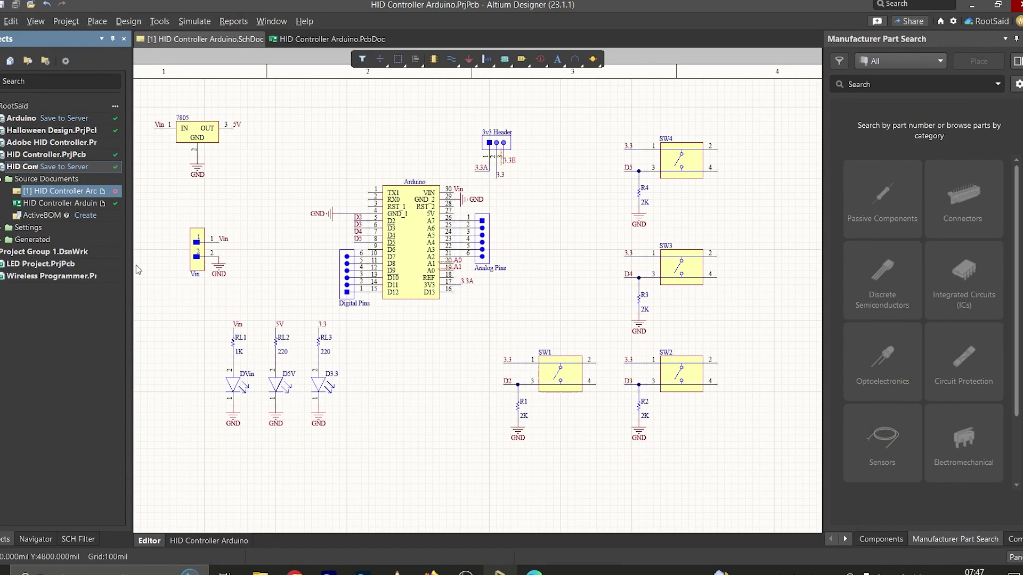
- Commit and push the whole project with comment 'Removed all Potentiometers', then switch to the browser history
{"action": "right_click", "coordinate": [27, 167]}
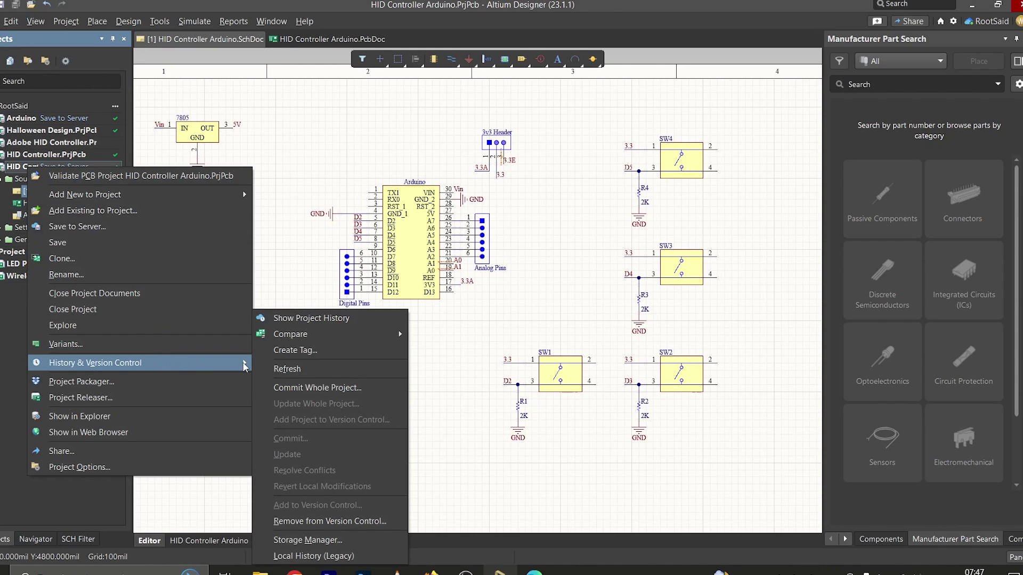
{"action": "left_click", "coordinate": [348, 387]}
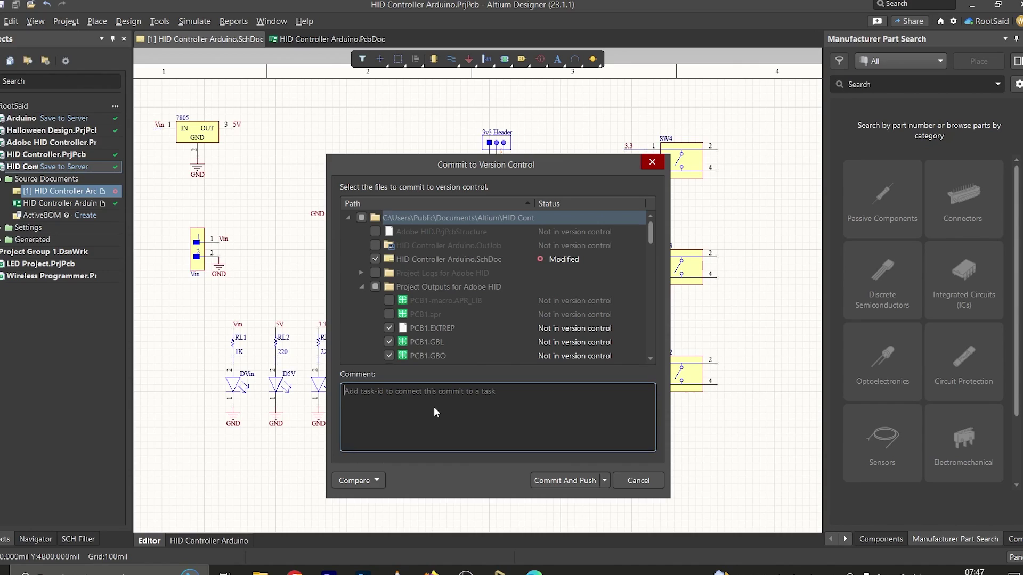
{"action": "type", "text": "Removed a"}
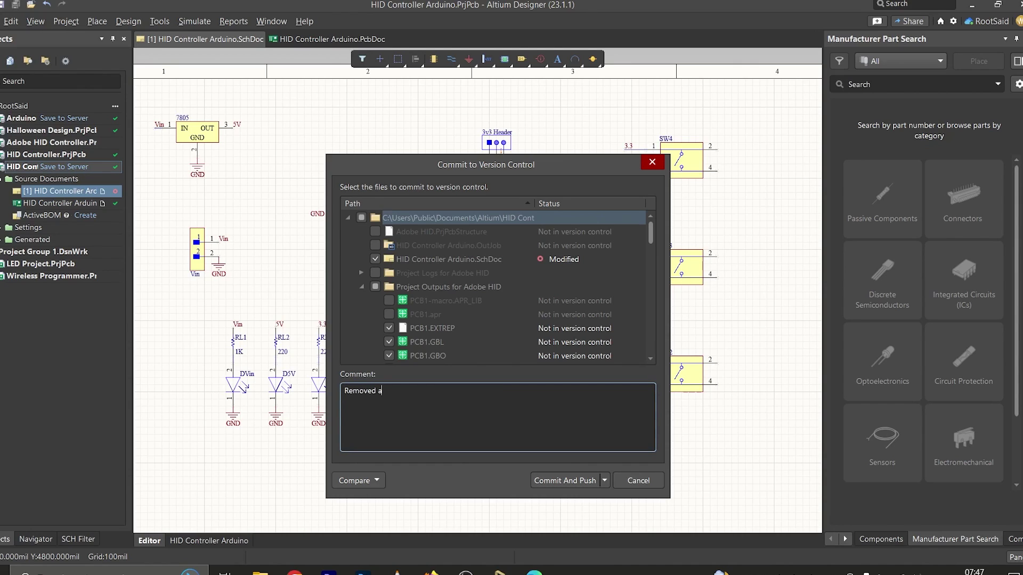
{"action": "type", "text": "ll Potentiometers"}
{"action": "left_click", "coordinate": [550, 481]}
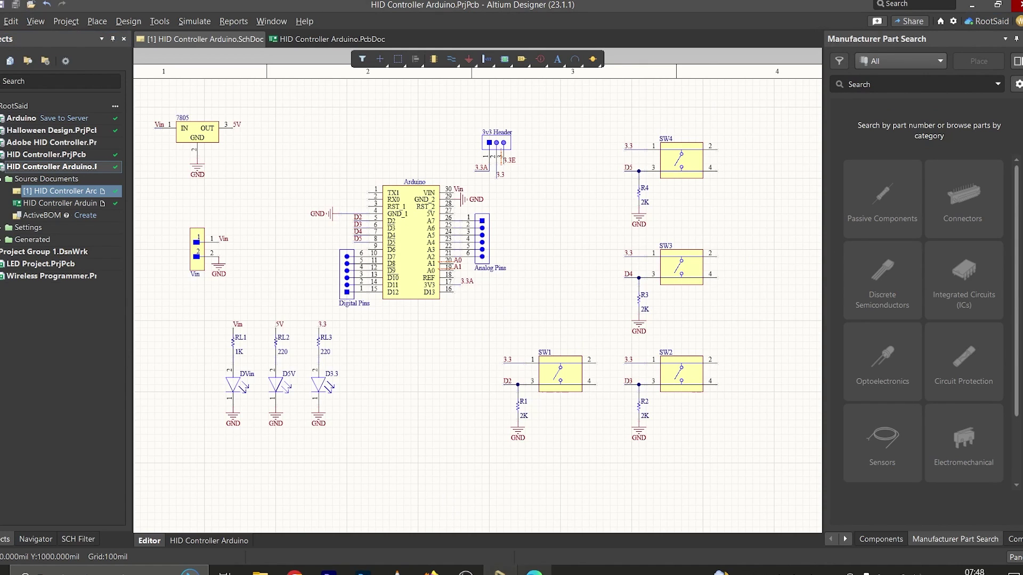
{"action": "left_click", "coordinate": [534, 571]}
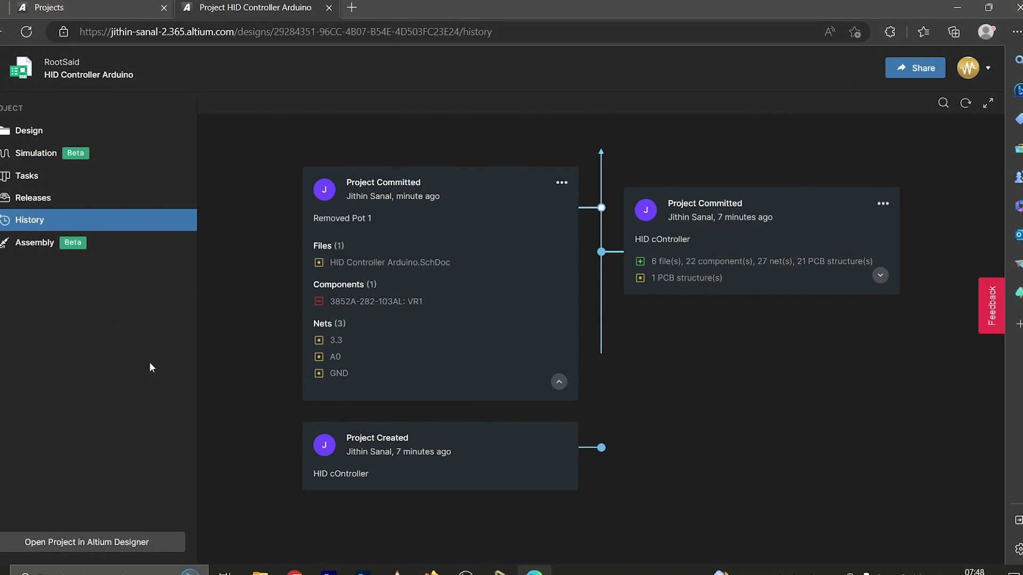
- Reload the history to show the new commit, and bring up the Removed Pot 1 commit's options
{"action": "left_click", "coordinate": [26, 32]}
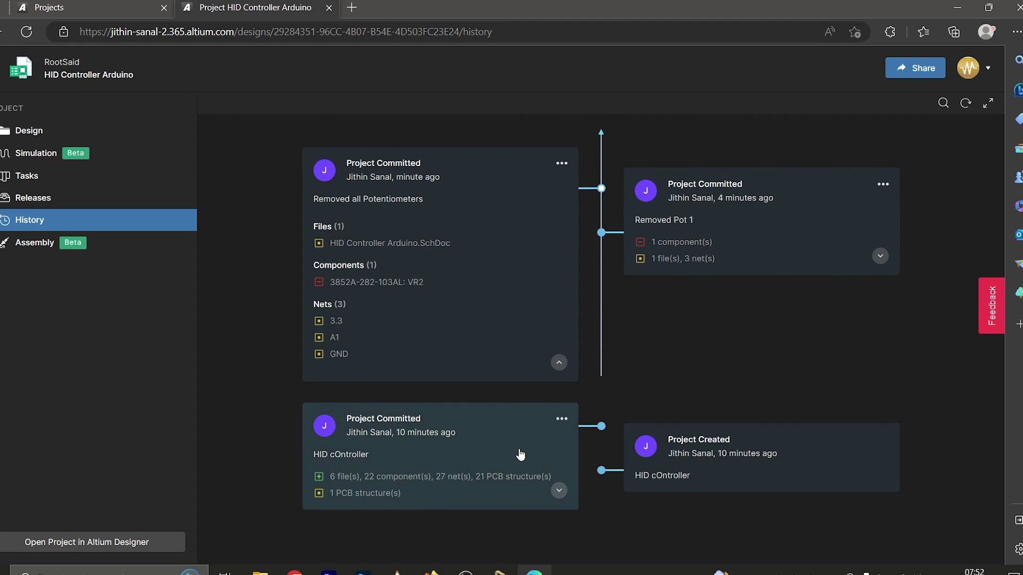
{"action": "left_click", "coordinate": [882, 186]}
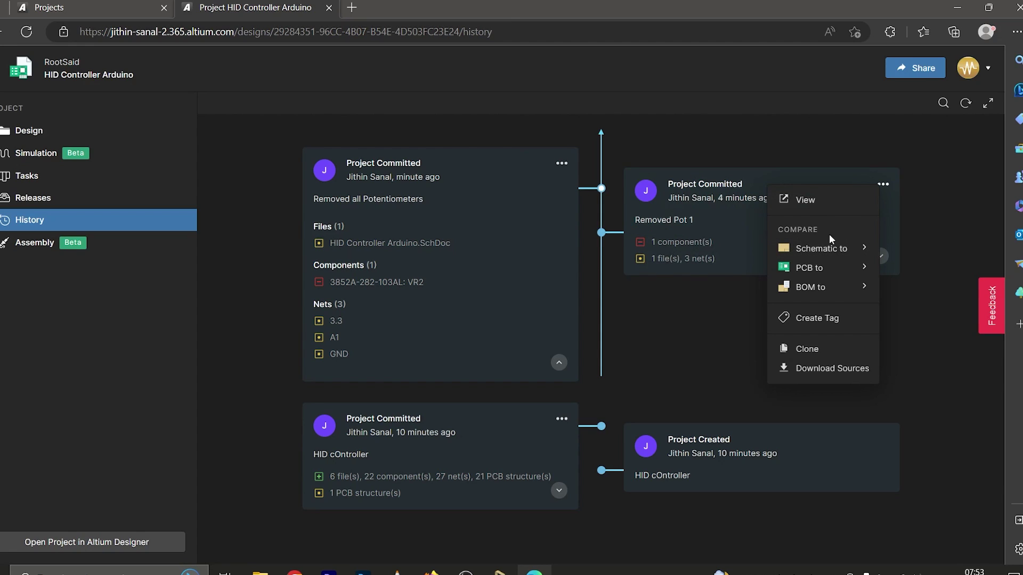
- Compare Removed Pot 1's schematic with the previous commit, inspect VR1's removal, then go back to history
{"action": "mouse_move", "coordinate": [827, 258]}
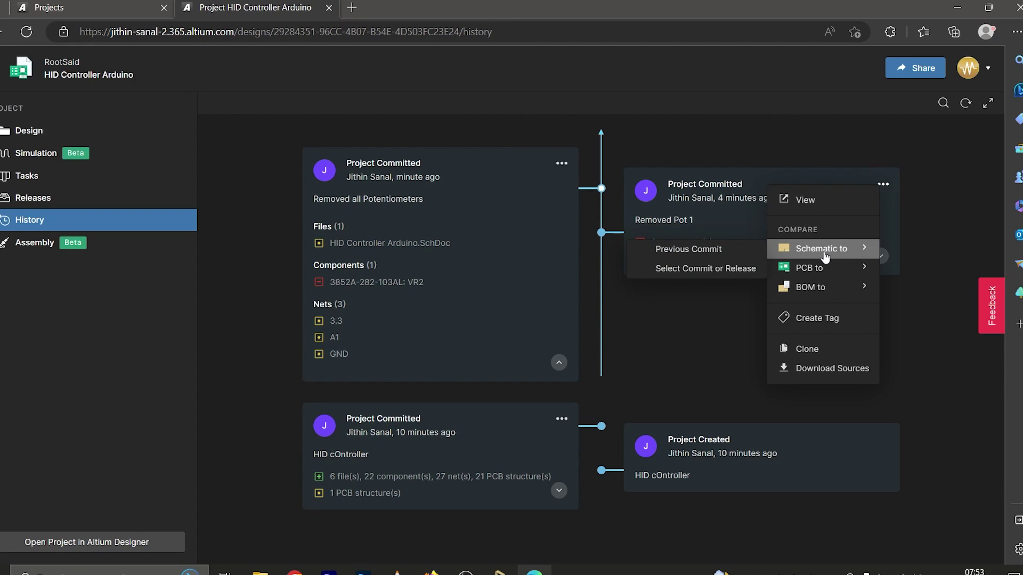
{"action": "left_click", "coordinate": [694, 254]}
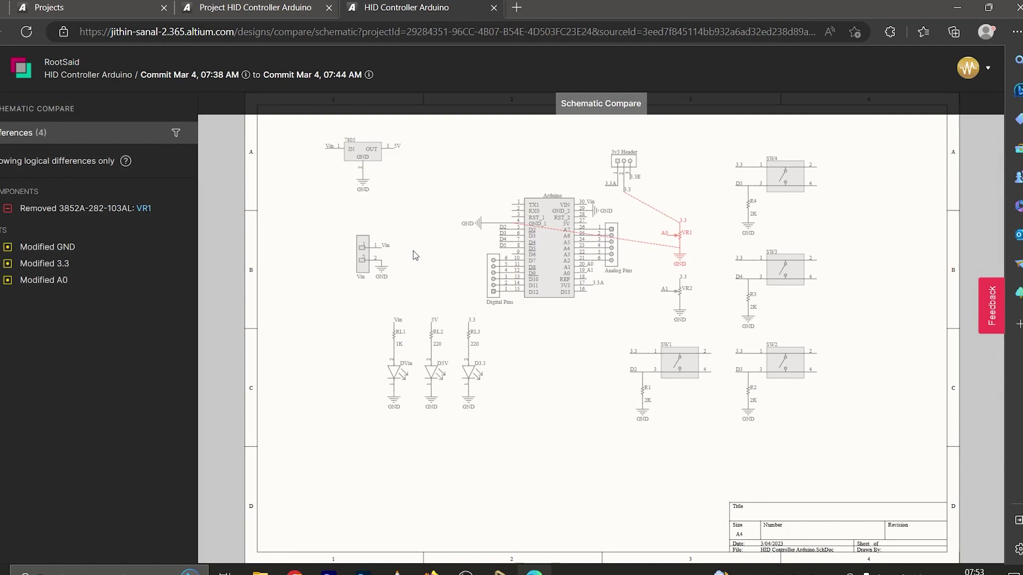
{"action": "left_click_drag", "start_coordinate": [621, 282], "coordinate": [601, 320]}
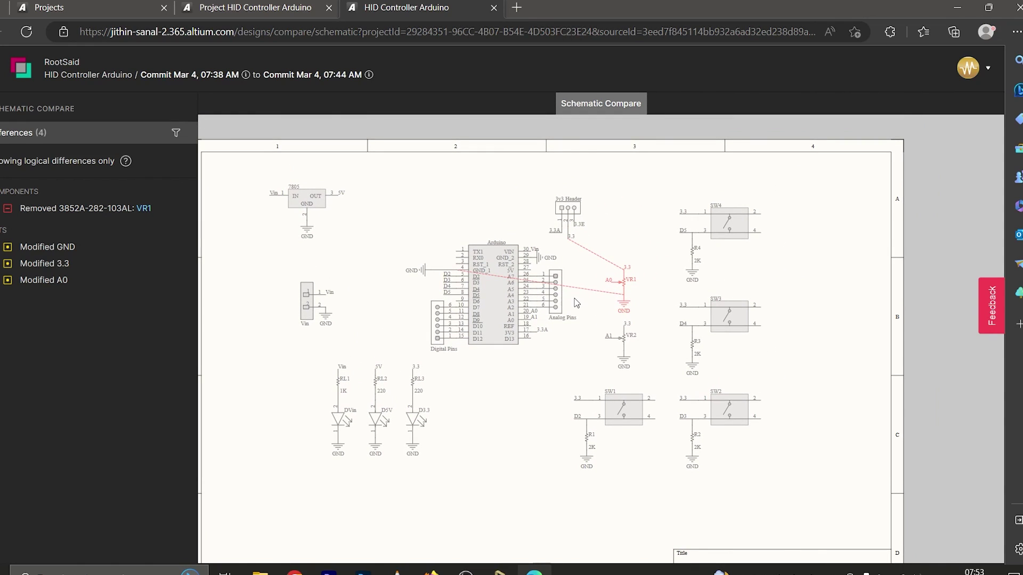
{"action": "scroll", "coordinate": [645, 319], "scroll_direction": "up", "scroll_amount": 3}
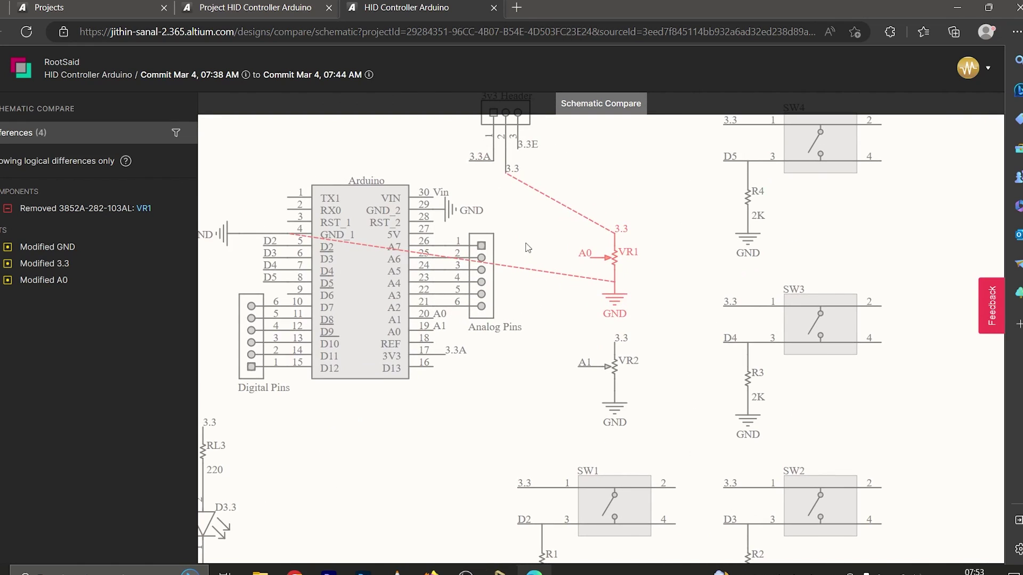
{"action": "scroll", "coordinate": [613, 297], "scroll_direction": "up", "scroll_amount": 3}
{"action": "scroll", "coordinate": [615, 298], "scroll_direction": "up", "scroll_amount": 2}
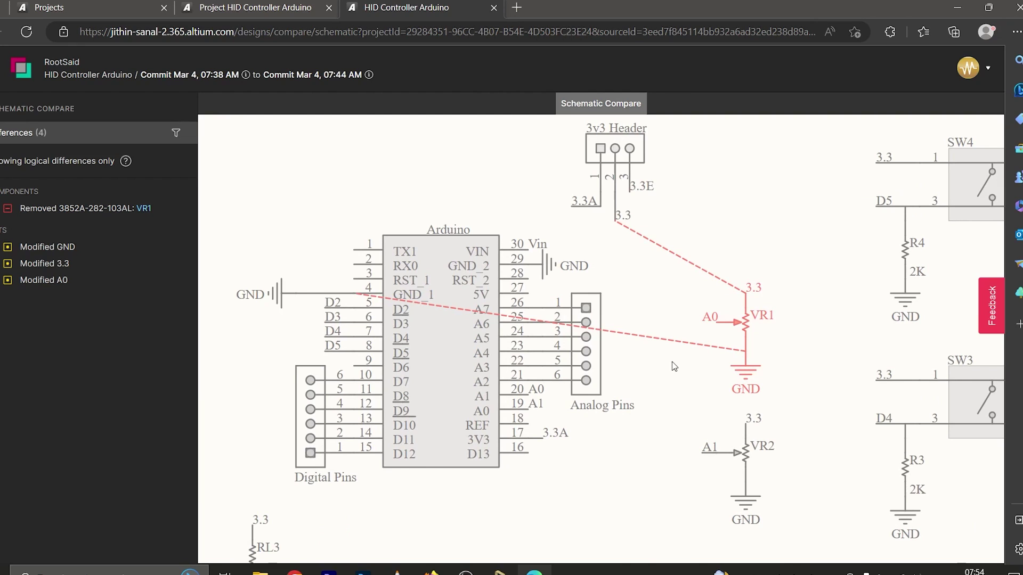
{"action": "scroll", "coordinate": [674, 367], "scroll_direction": "down", "scroll_amount": 3}
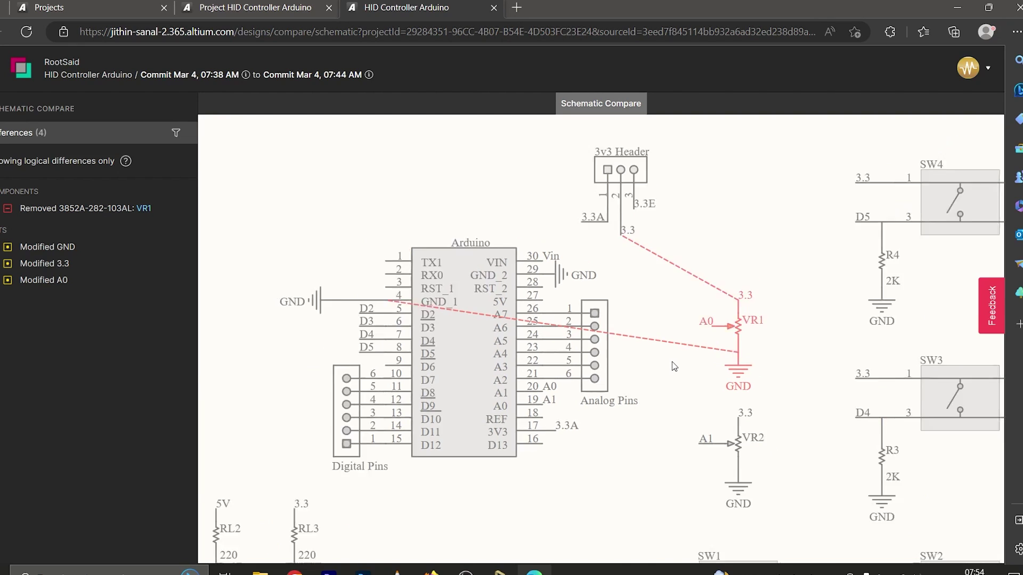
{"action": "scroll", "coordinate": [708, 419], "scroll_direction": "down", "scroll_amount": 3}
{"action": "scroll", "coordinate": [643, 359], "scroll_direction": "down", "scroll_amount": 1}
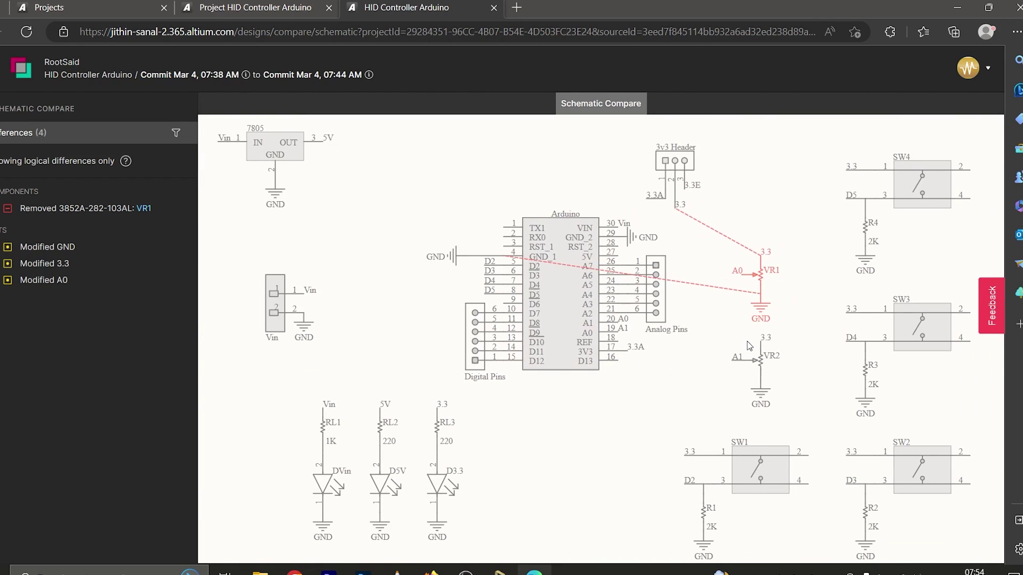
{"action": "key", "text": "alt+Left"}
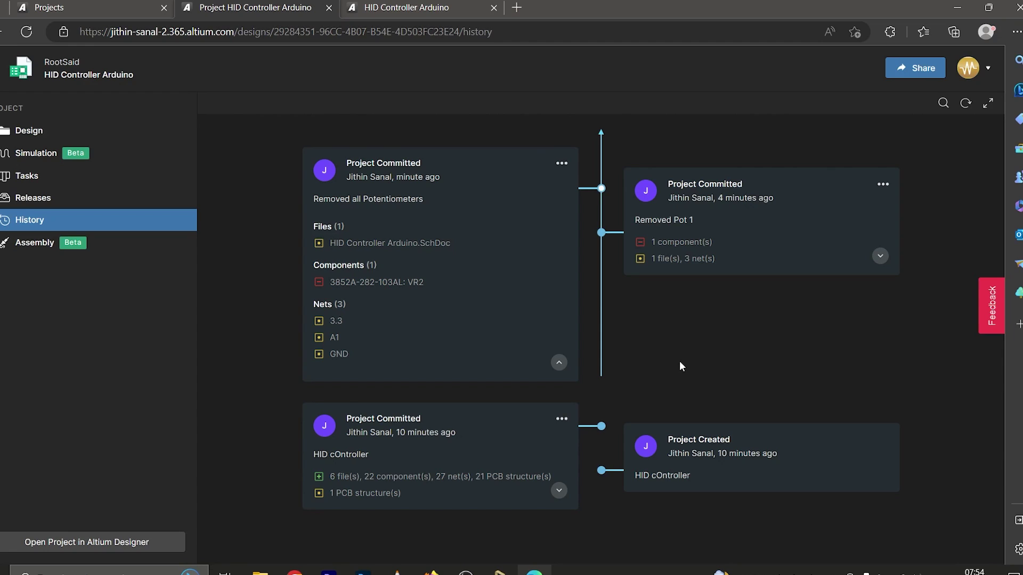